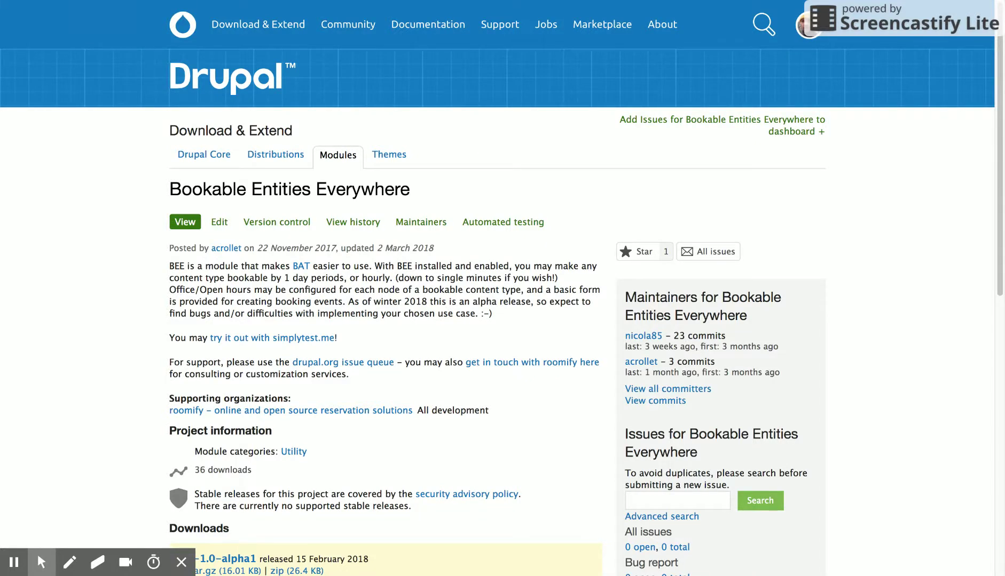
# Launch a simplytest.me sandbox running BEE 8.x-1.0-alpha1.
pyautogui.scroll(-2, 420, 161)
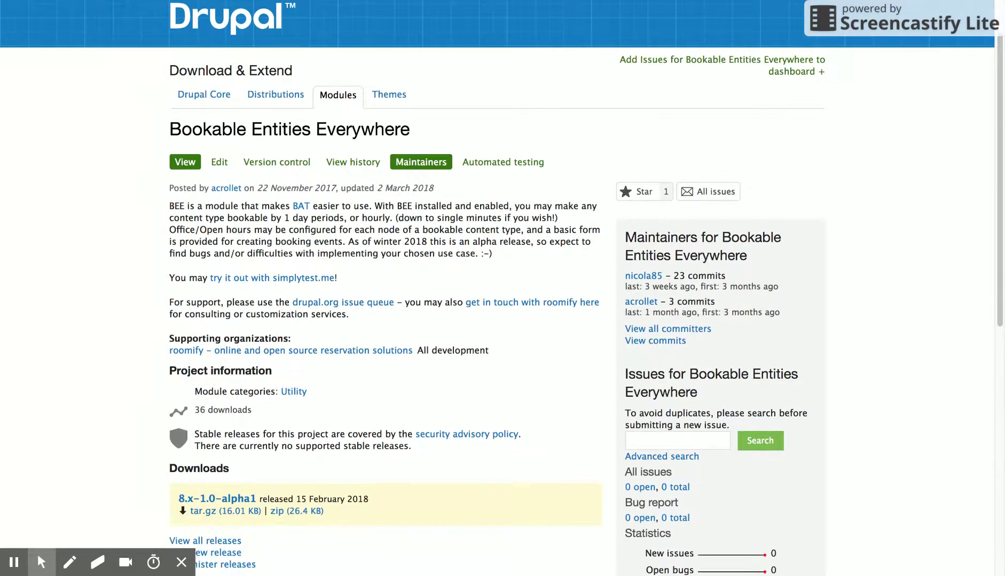
pyautogui.scroll(1, 421, 161)
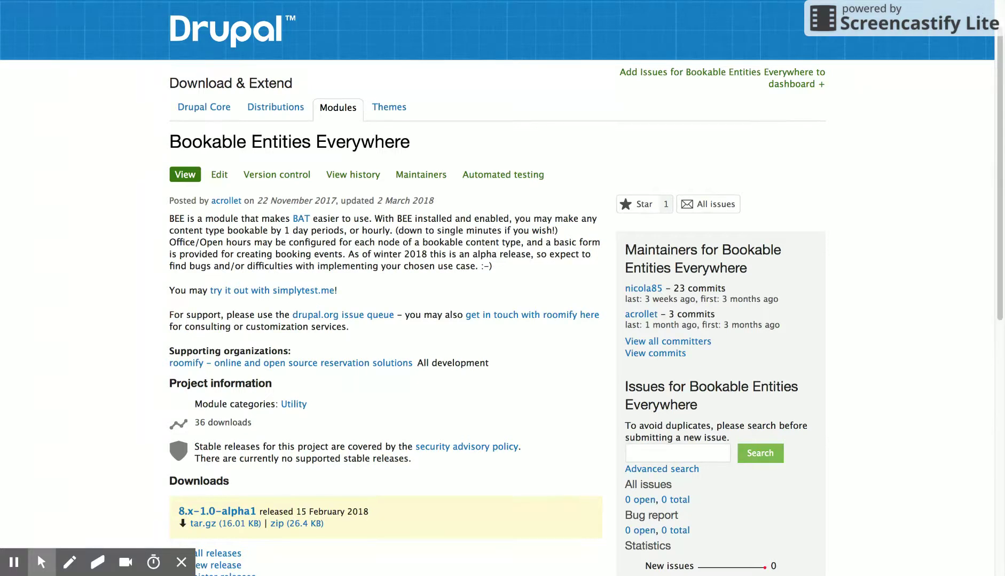
pyautogui.click(312, 293)
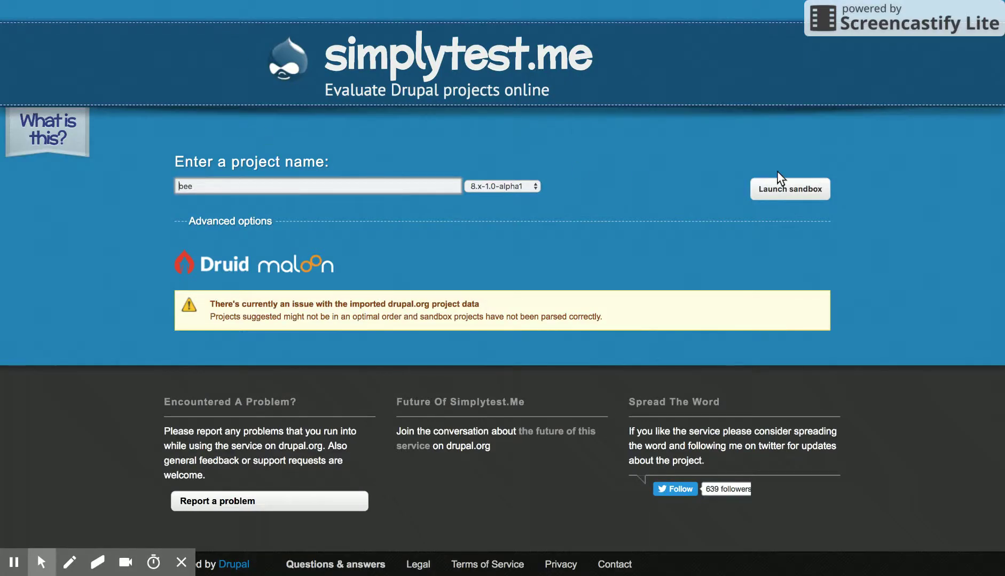
pyautogui.click(792, 189)
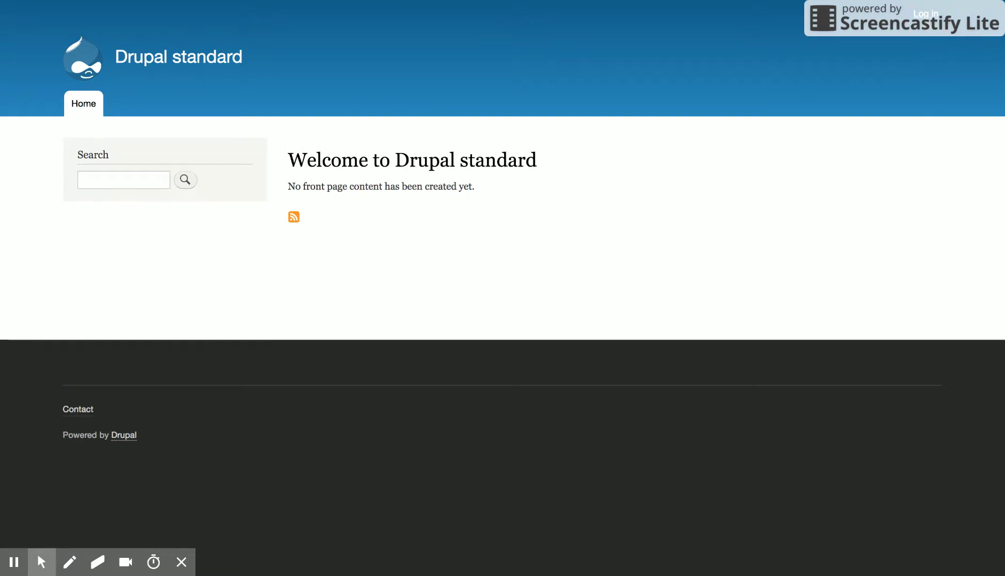
# Log in to the sandbox site with the administrator account's username and password.
pyautogui.click(925, 14)
pyautogui.write('a')
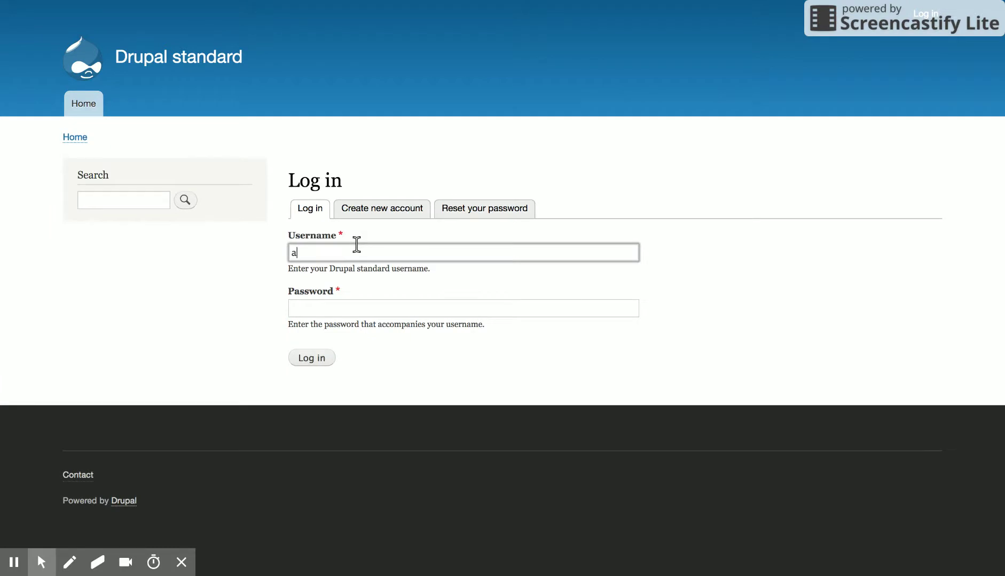
pyautogui.write('dmin')
pyautogui.press('Tab')
pyautogui.write('ad')
pyautogui.press('Return')
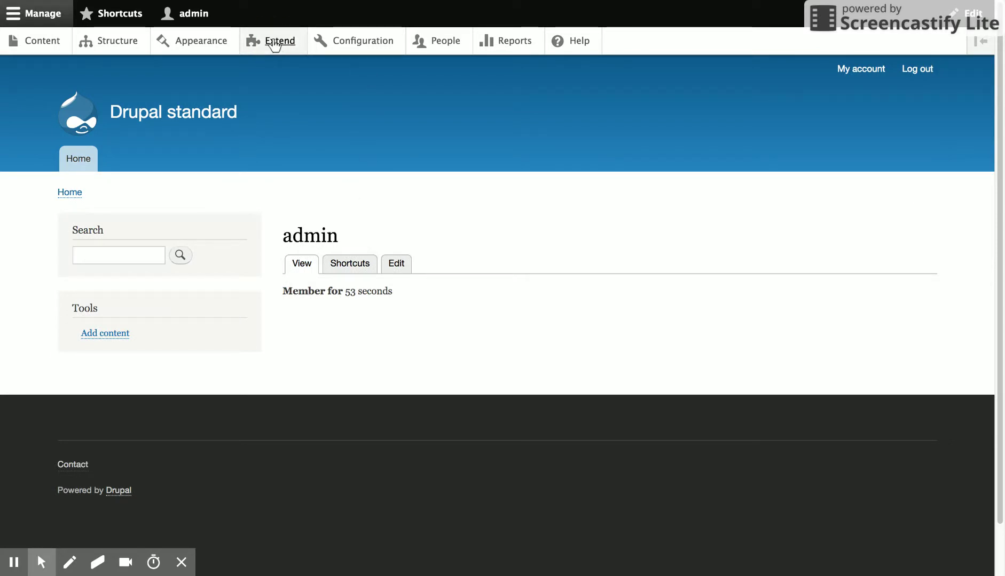
# On Extend, filter by 'book' and install Bookable Entities Everywhere with its required modules.
pyautogui.click(274, 43)
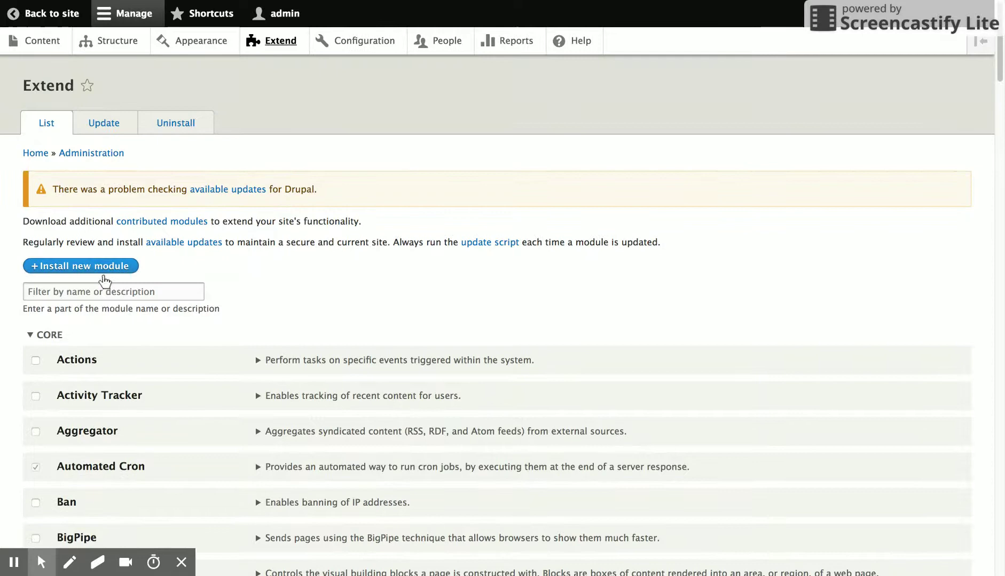
pyautogui.click(128, 291)
pyautogui.write('book')
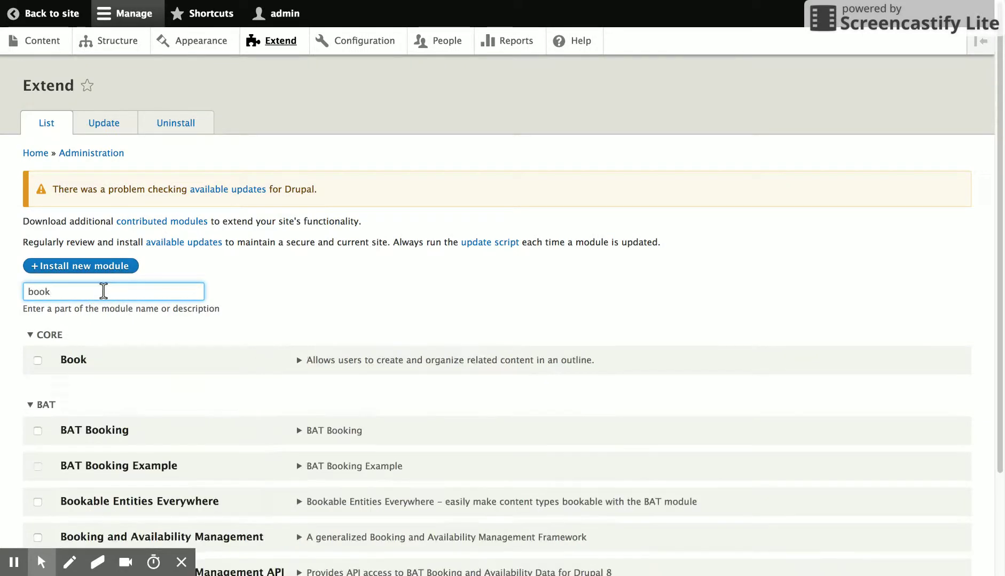
pyautogui.scroll(-3, 102, 407)
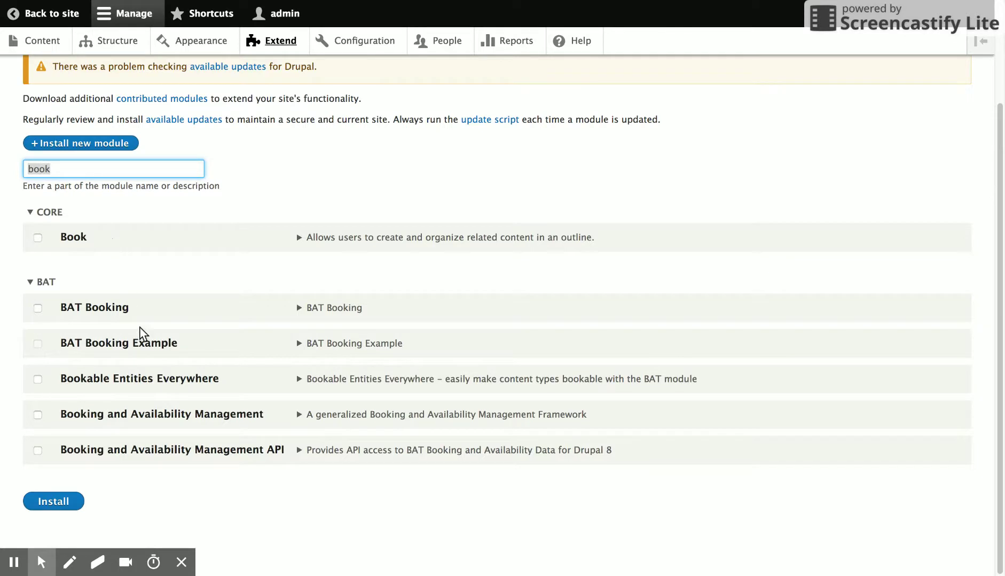
pyautogui.click(140, 377)
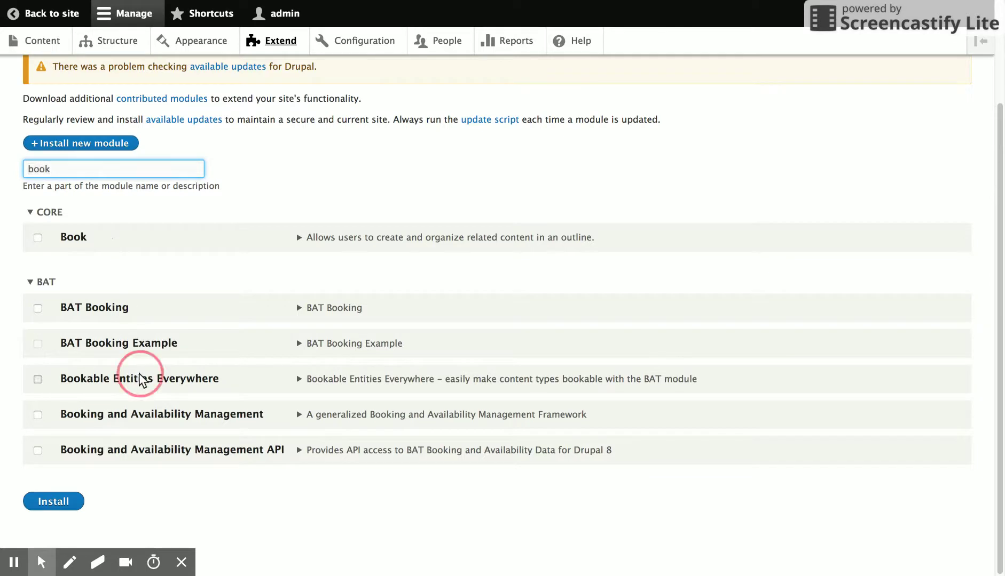
pyautogui.click(70, 503)
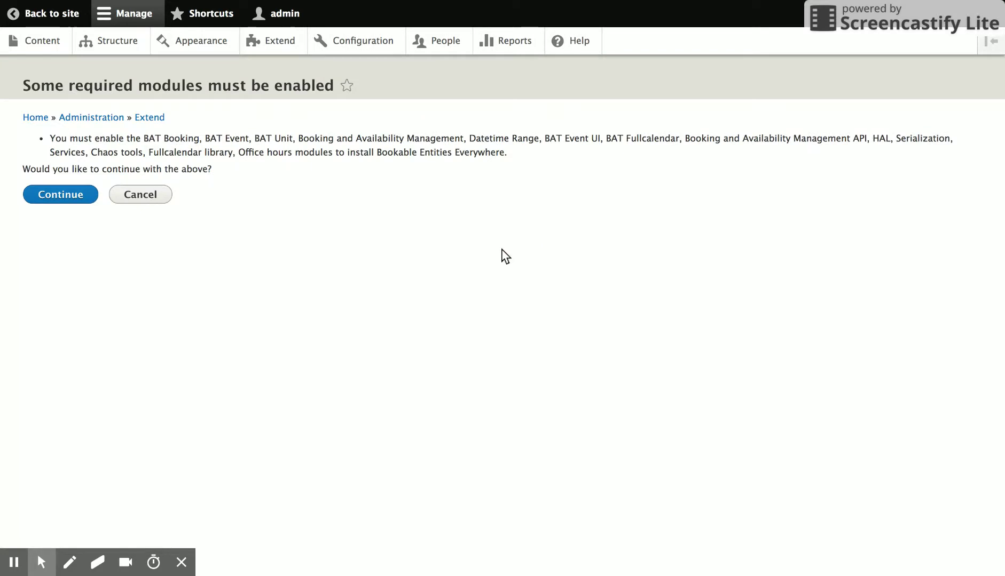
pyautogui.click(54, 194)
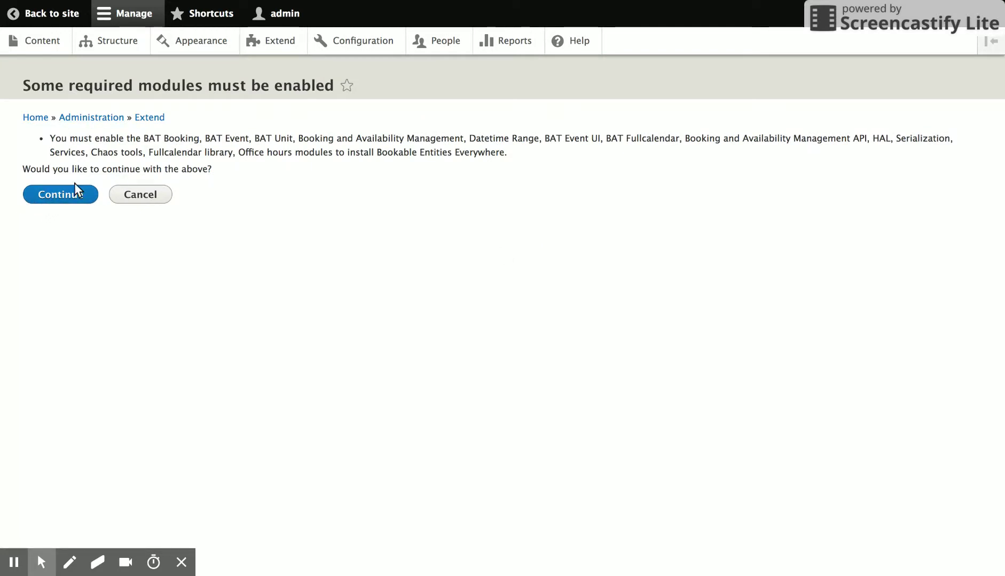
pyautogui.click(64, 196)
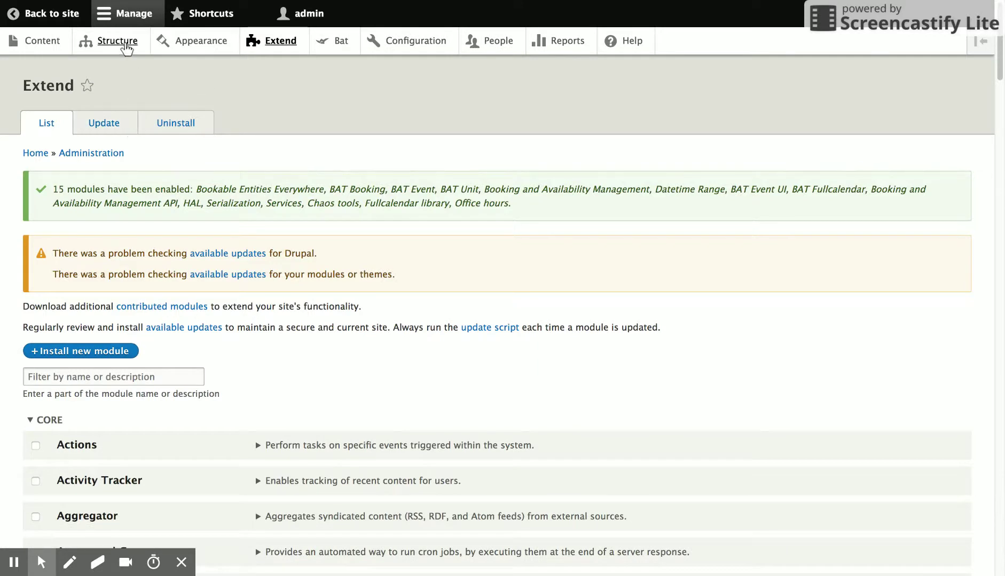
# Add a 'Meeting Room' content type, bookable with Hourly Bookings in its BEE settings, and save it.
pyautogui.click(125, 46)
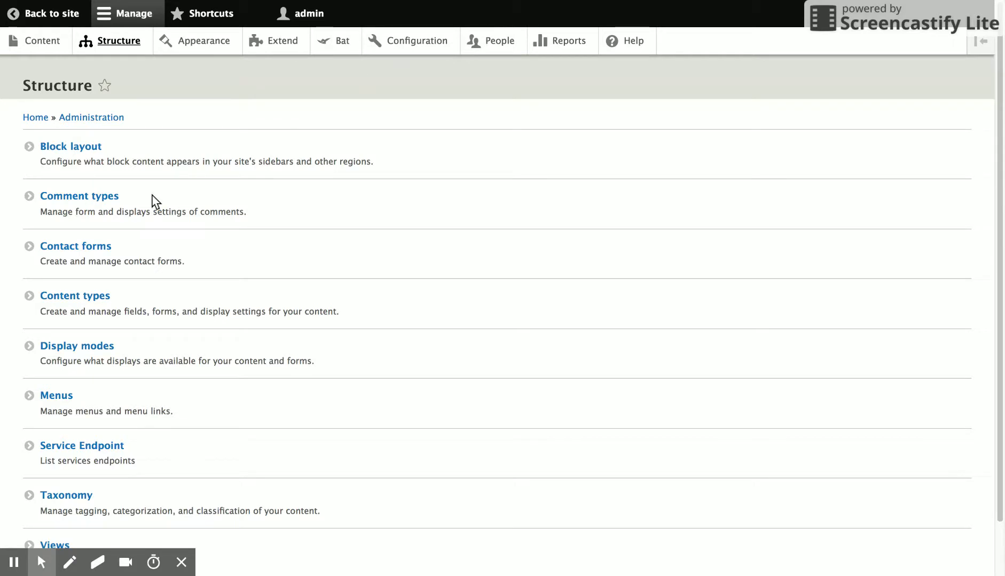
pyautogui.click(97, 296)
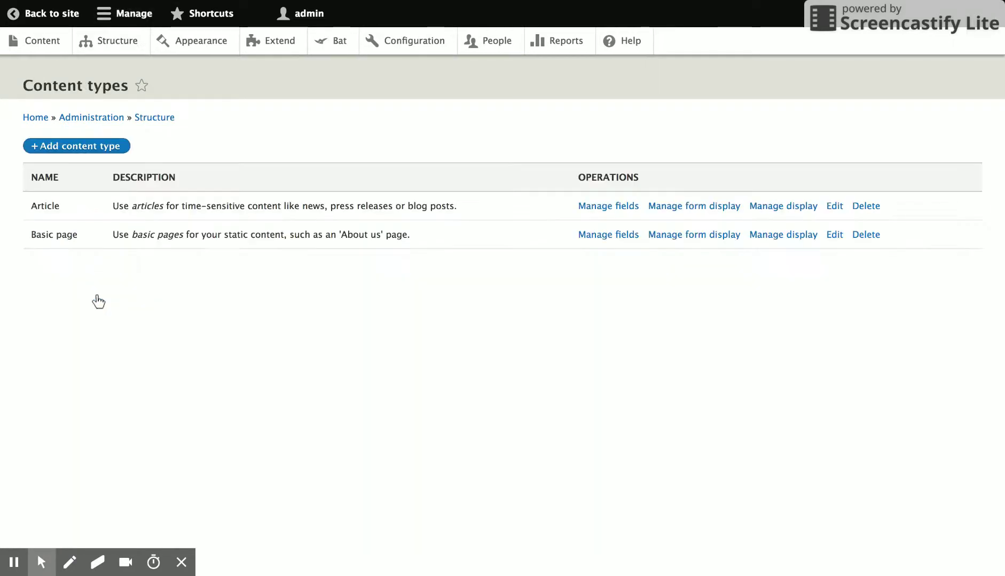
pyautogui.click(103, 152)
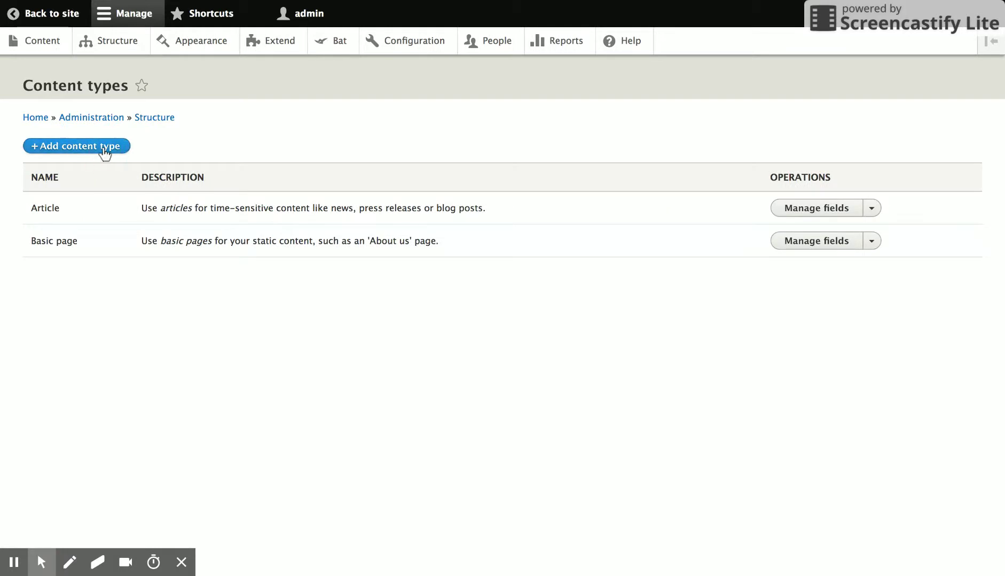
pyautogui.click(156, 171)
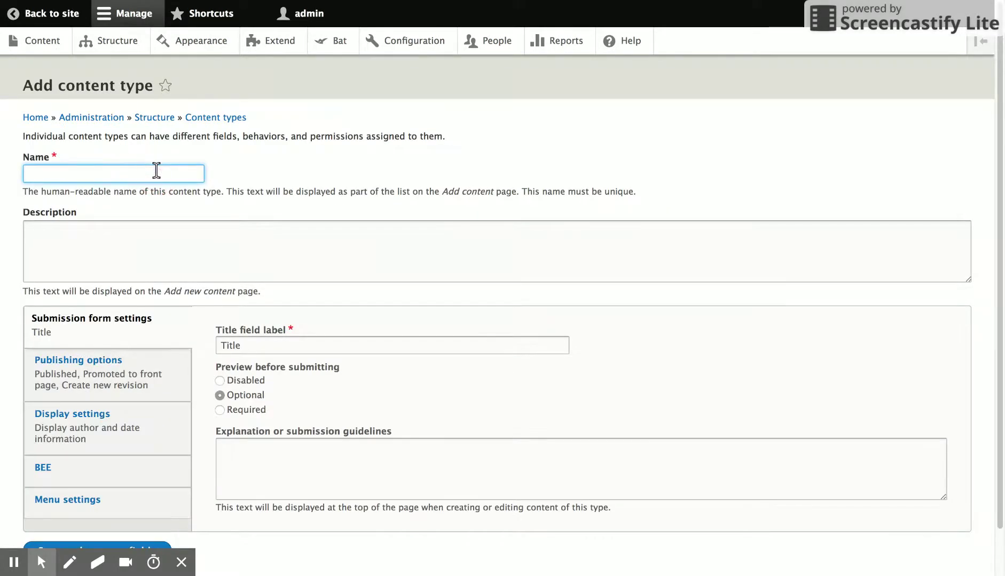
pyautogui.write('Meeting Room')
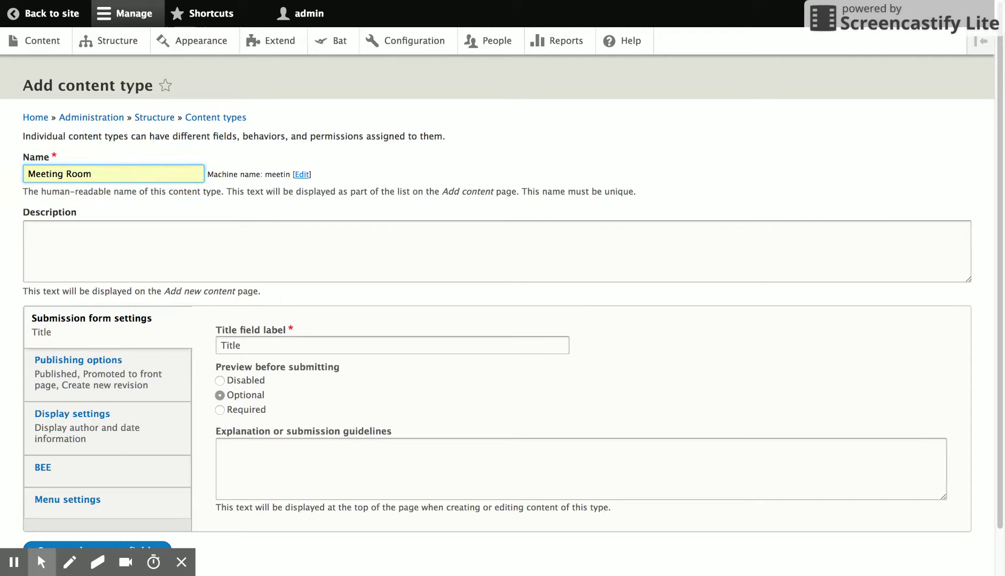
pyautogui.scroll(-1, 205, 315)
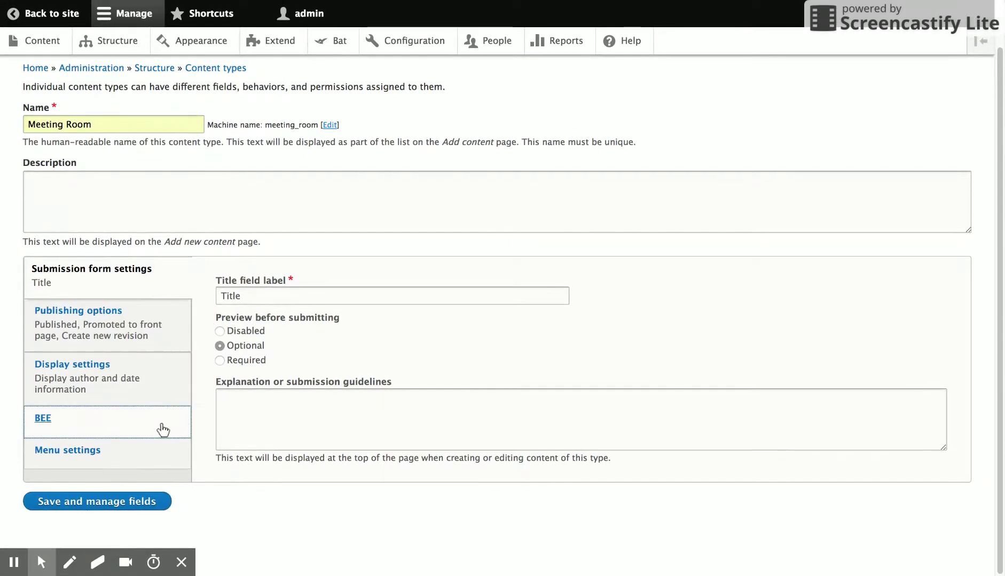
pyautogui.click(163, 430)
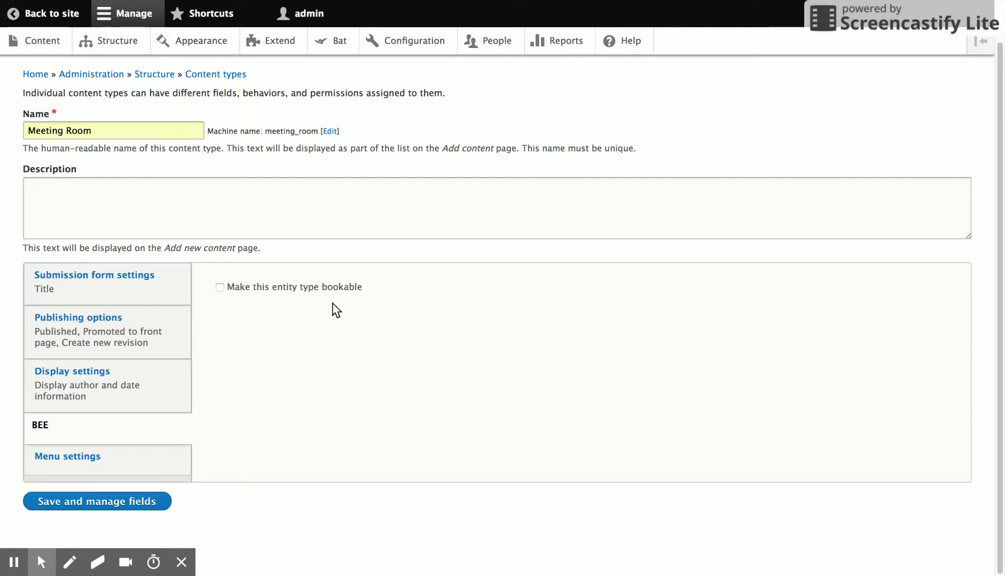
pyautogui.click(343, 289)
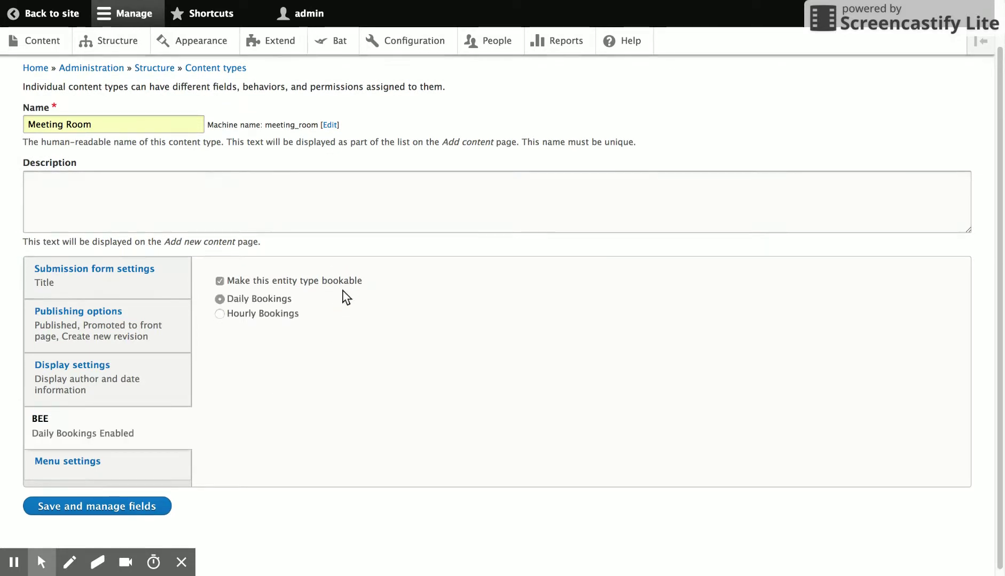
pyautogui.click(292, 312)
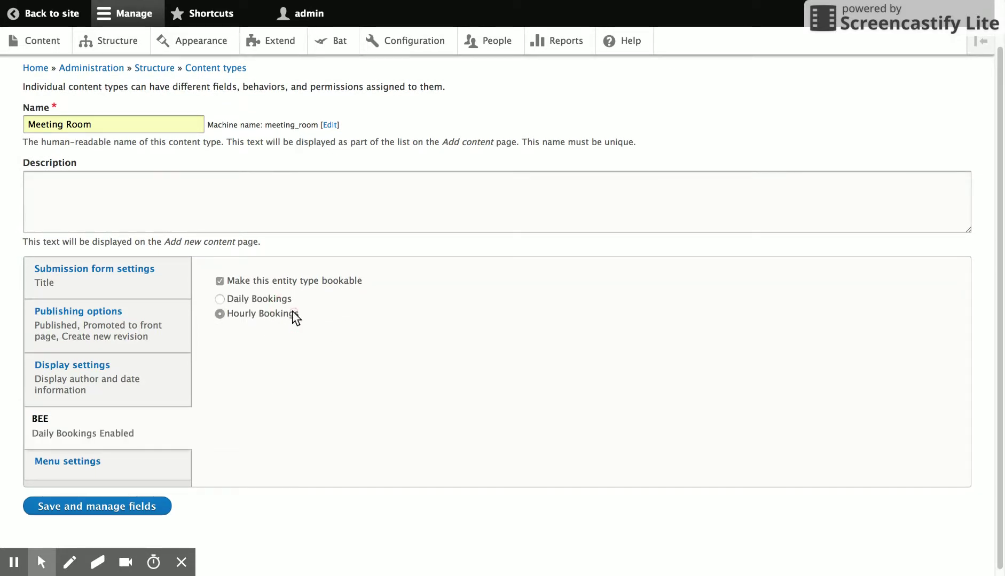
pyautogui.click(121, 505)
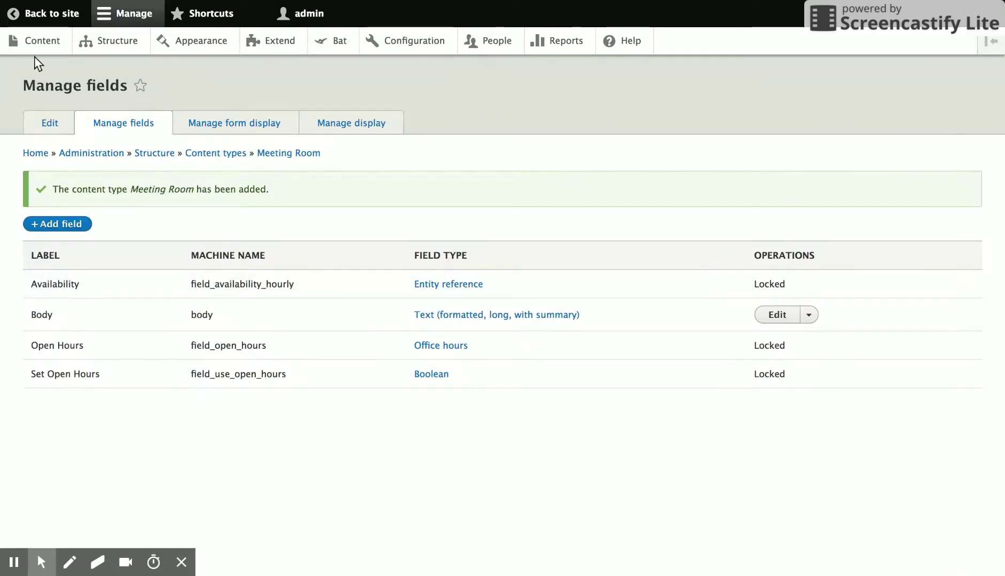
# Create and save a Meeting Room titled 'Pikes Peak'.
pyautogui.click(40, 42)
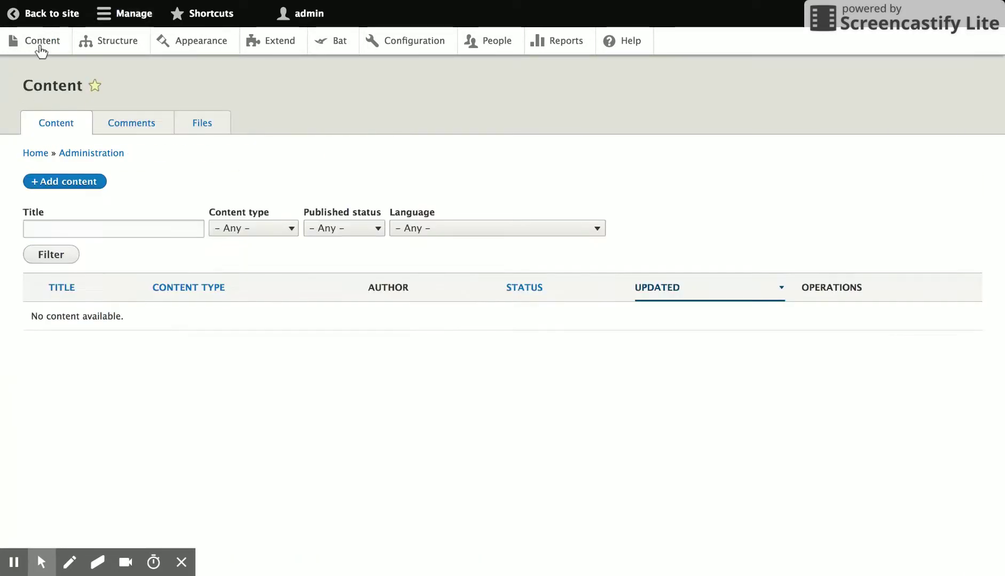
pyautogui.click(90, 183)
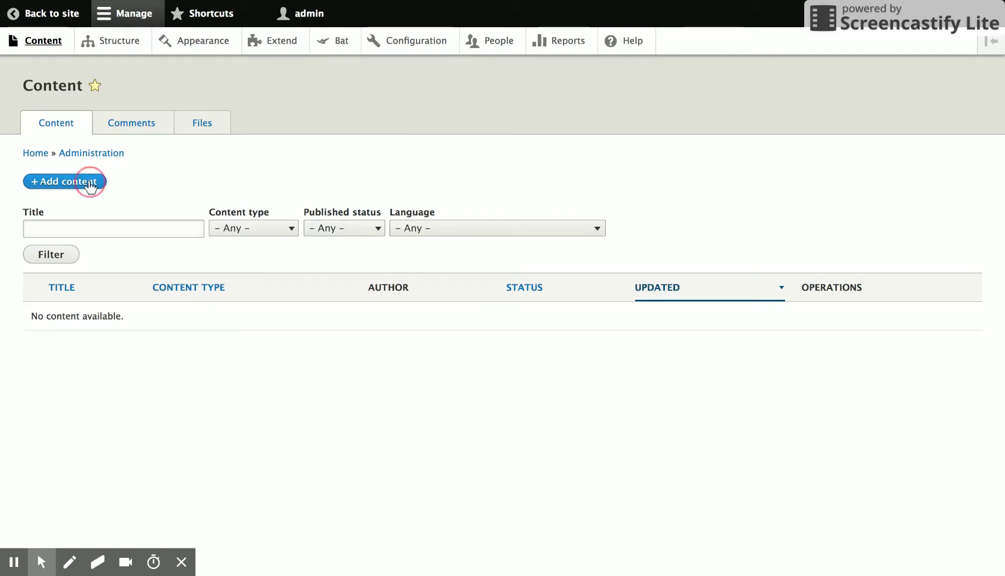
pyautogui.click(94, 197)
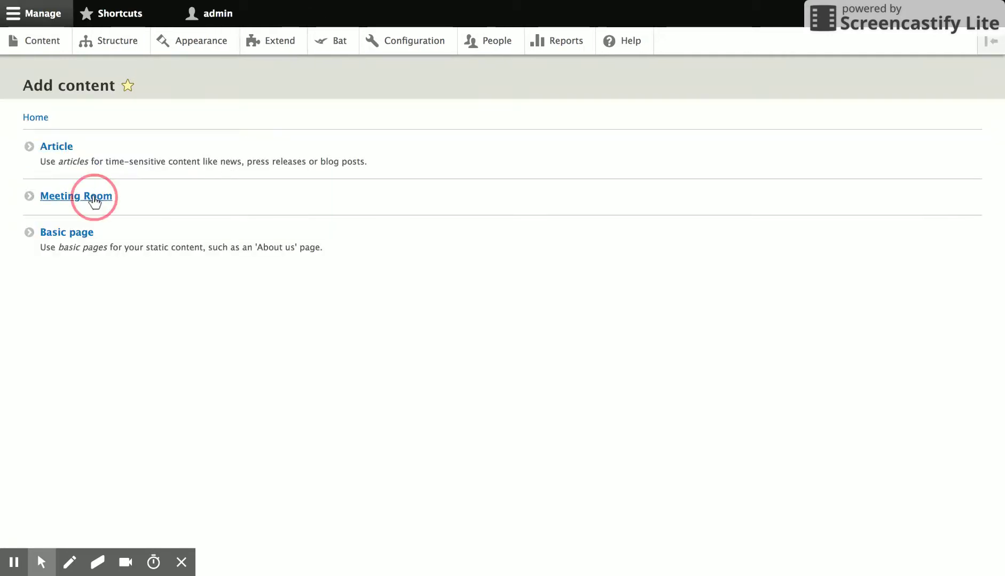
pyautogui.click(133, 159)
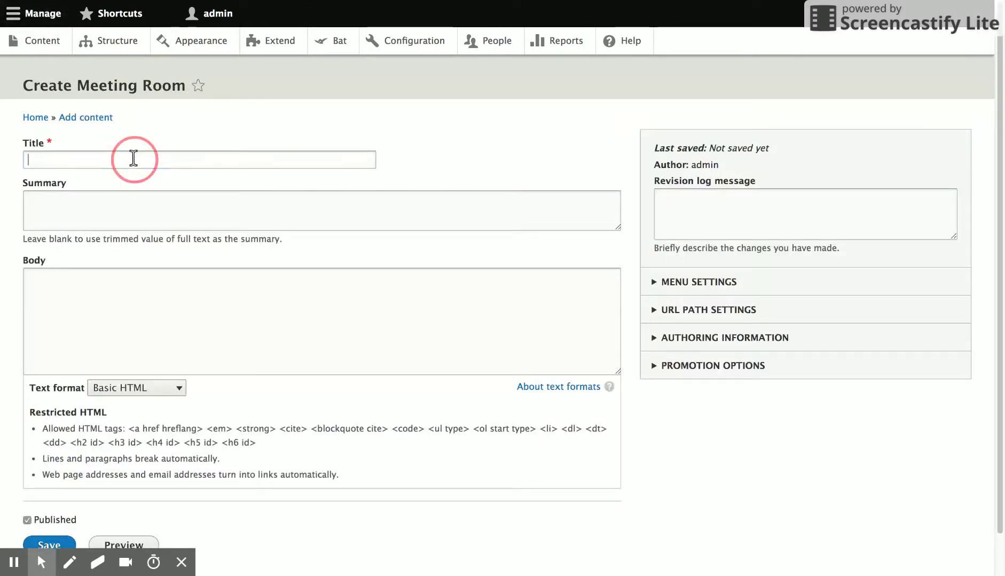
pyautogui.write('Pikes pea')
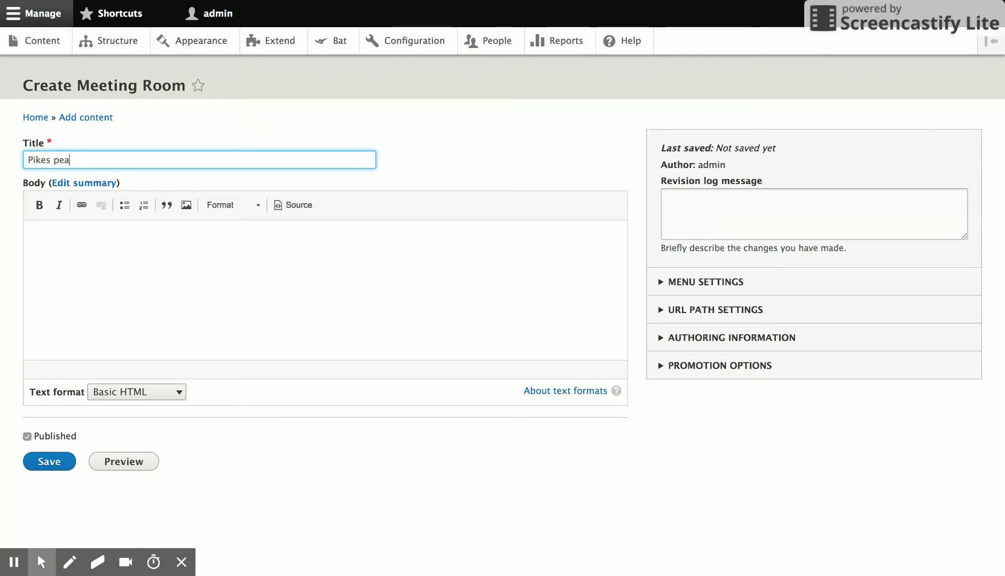
pyautogui.press('BackSpace')
pyautogui.press('BackSpace')
pyautogui.press('BackSpace')
pyautogui.press('BackSpace')
pyautogui.press('BackSpace')
pyautogui.write('Peak')
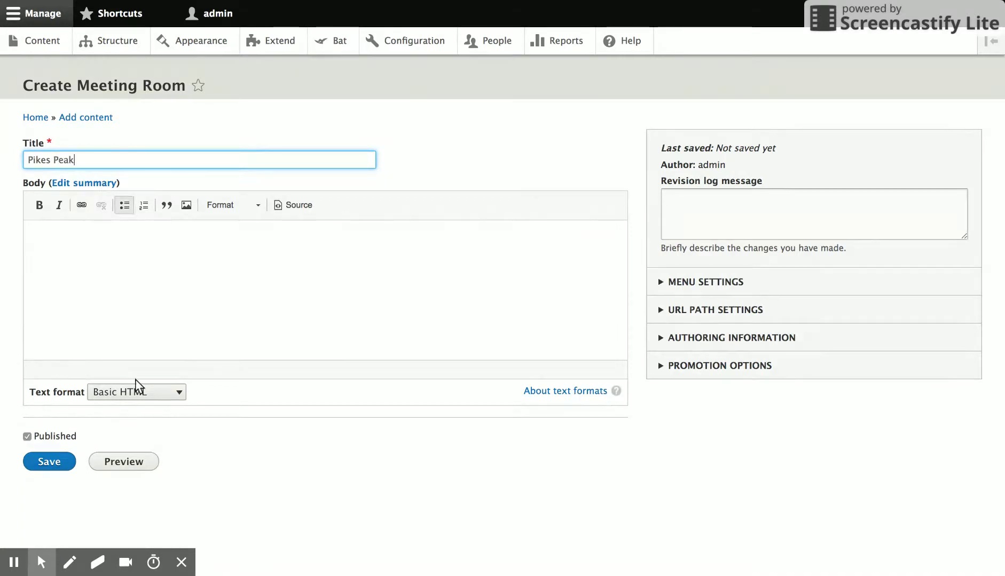
pyautogui.click(63, 462)
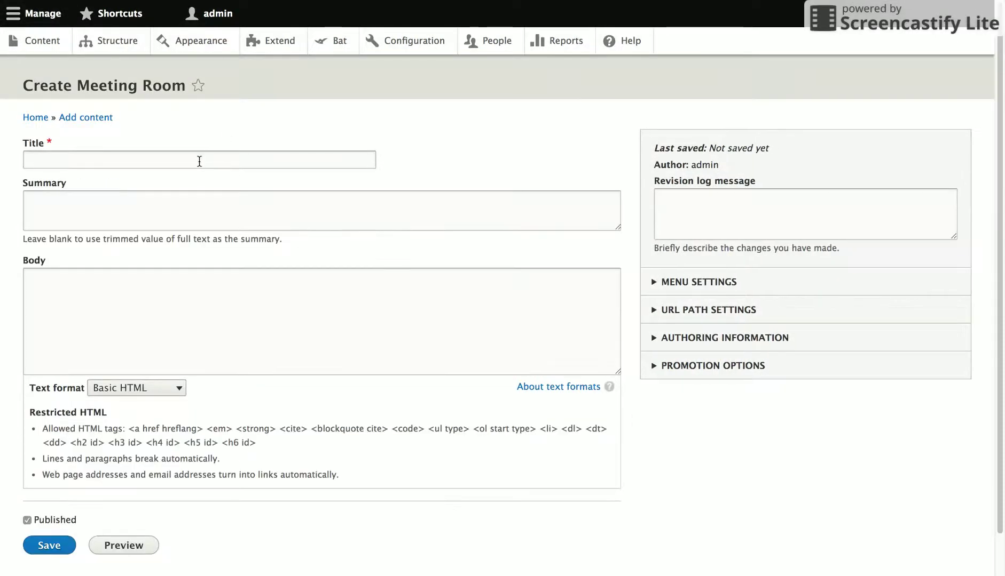
# Create and save a second Meeting Room titled 'Longs Peak'.
pyautogui.click(199, 161)
pyautogui.write('Longs')
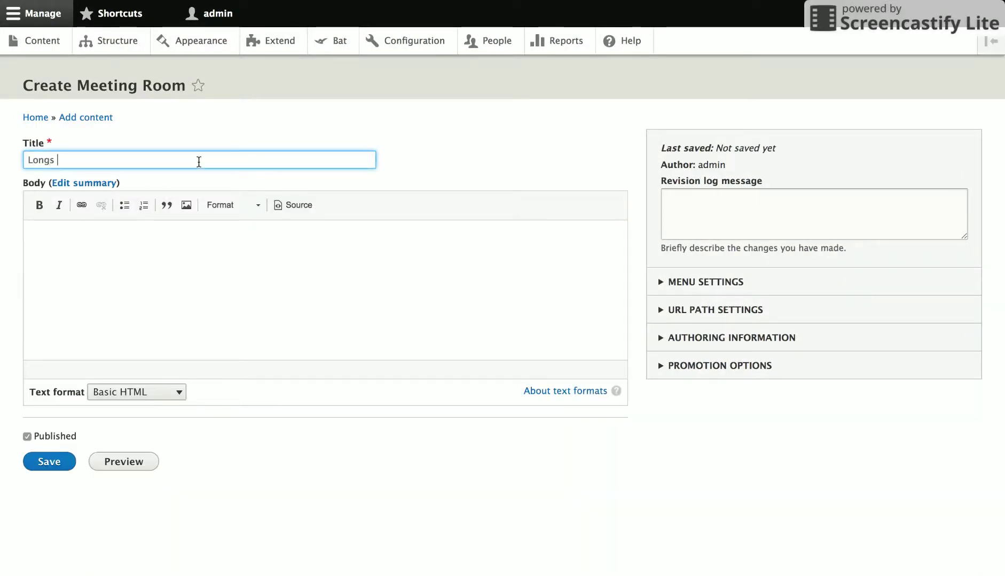
pyautogui.write(' Peak')
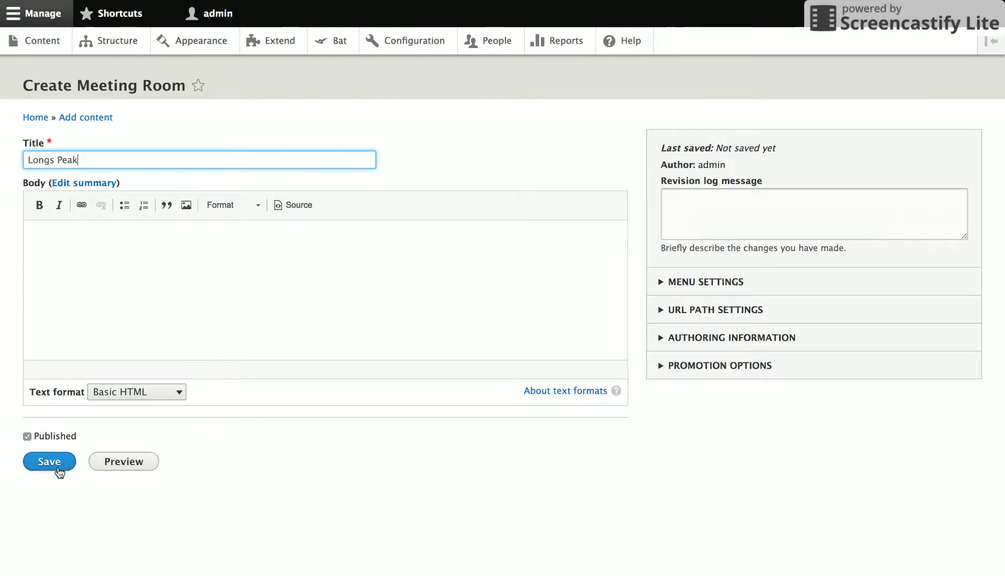
pyautogui.click(58, 470)
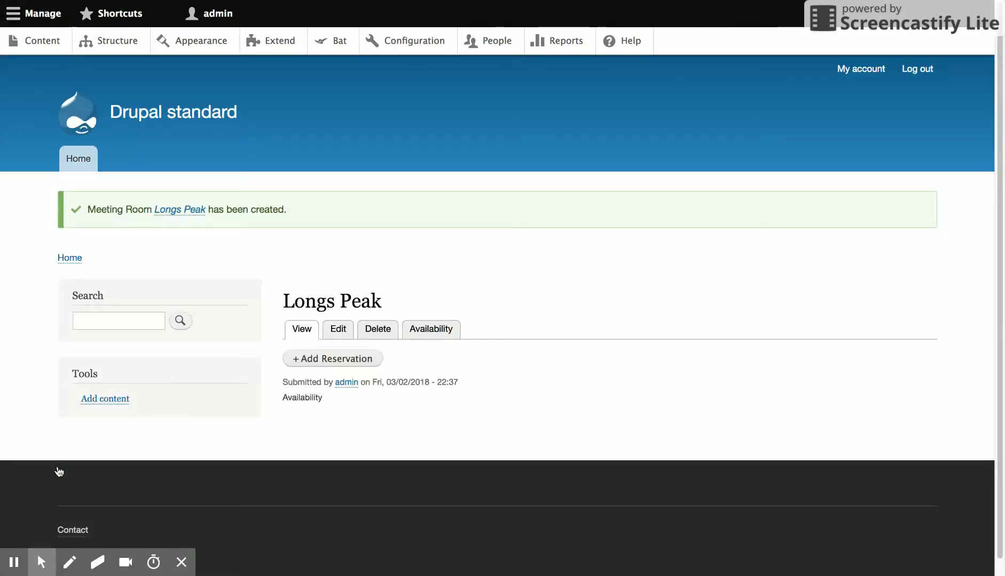
pyautogui.scroll(-1, 459, 255)
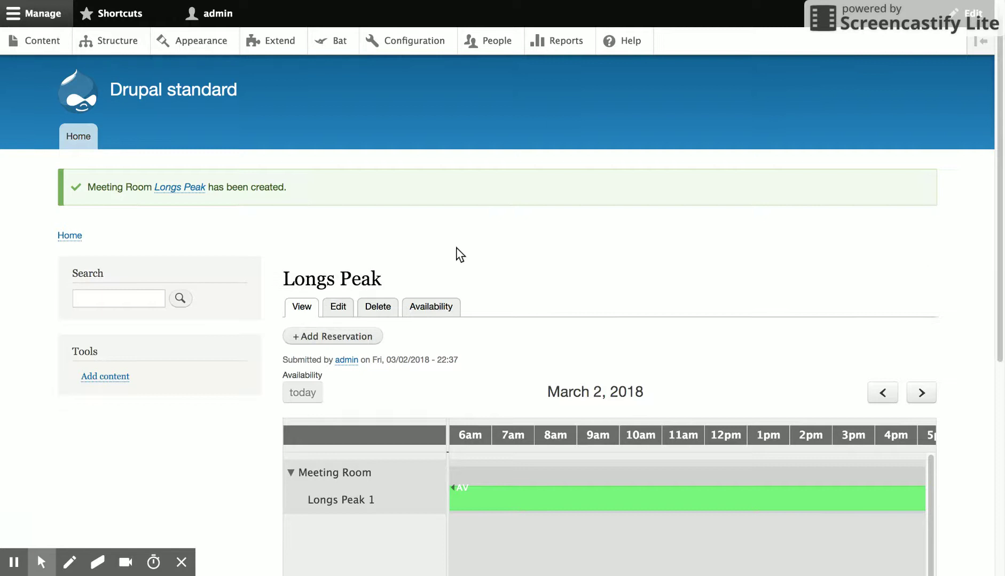
pyautogui.scroll(-5, 459, 255)
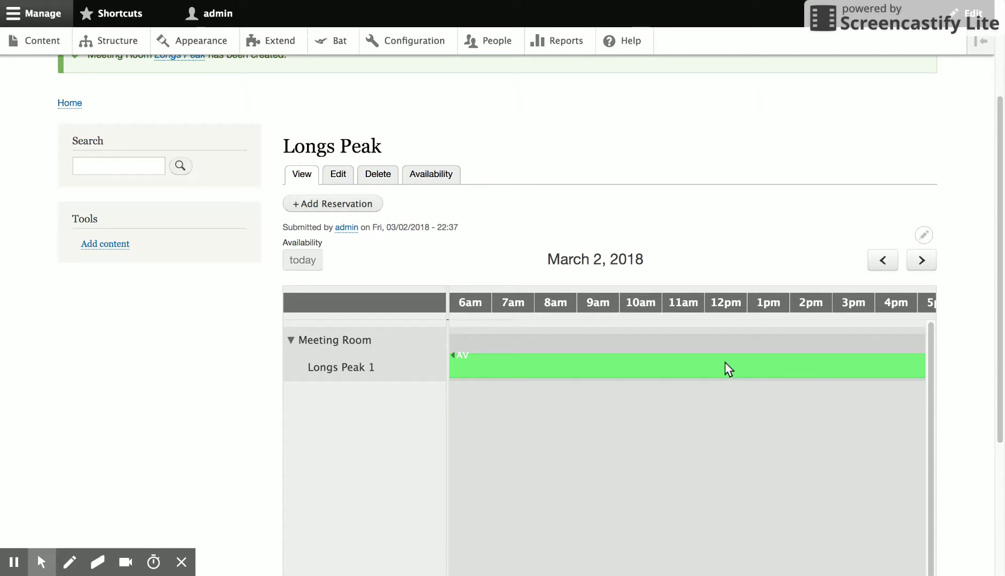
pyautogui.hscroll(10, 735, 359)
pyautogui.hscroll(-15, 736, 359)
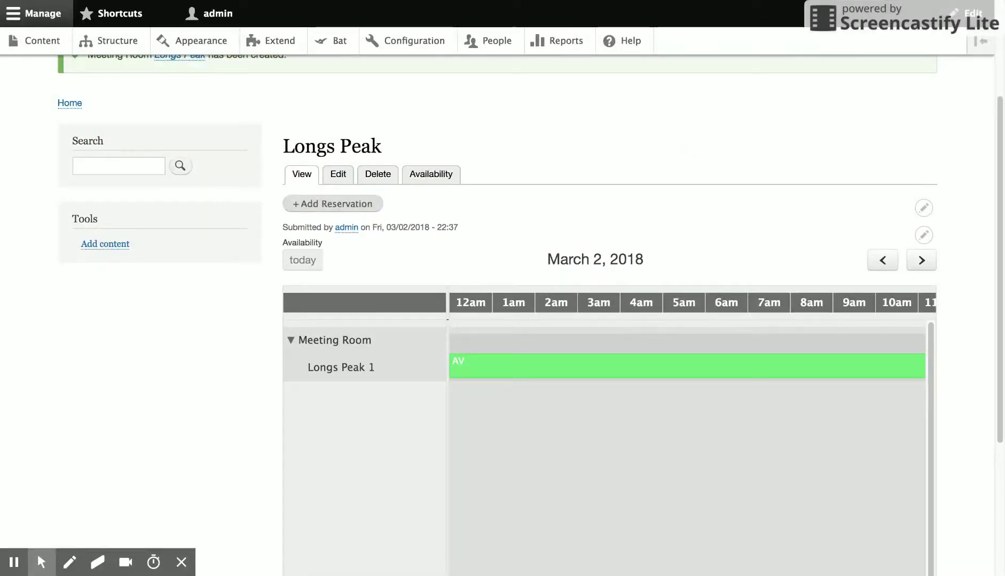
# Add a Longs Peak reservation from 03/03/2018 10:00 AM to 03/03/2018 12:00 PM.
pyautogui.click(363, 202)
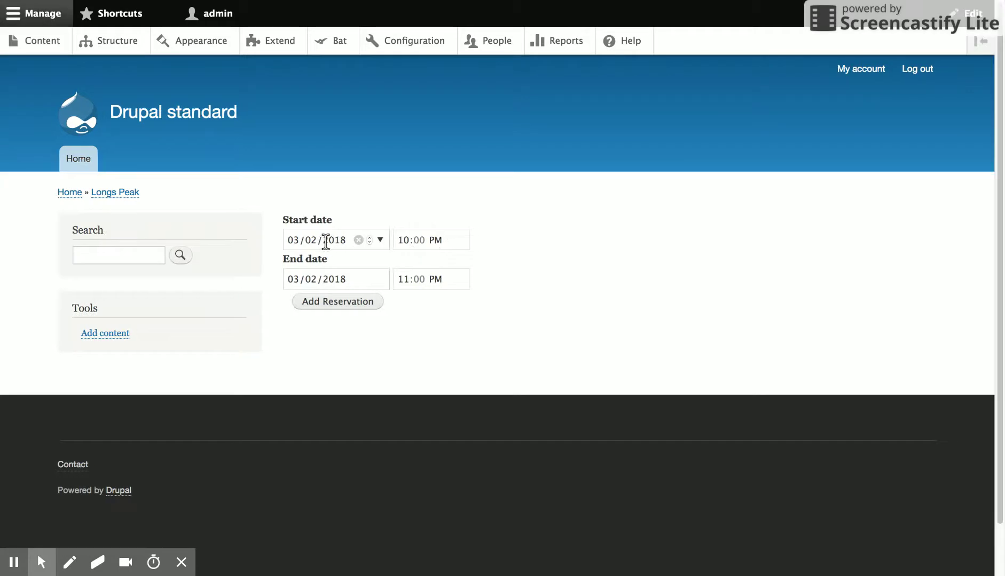
pyautogui.click(318, 238)
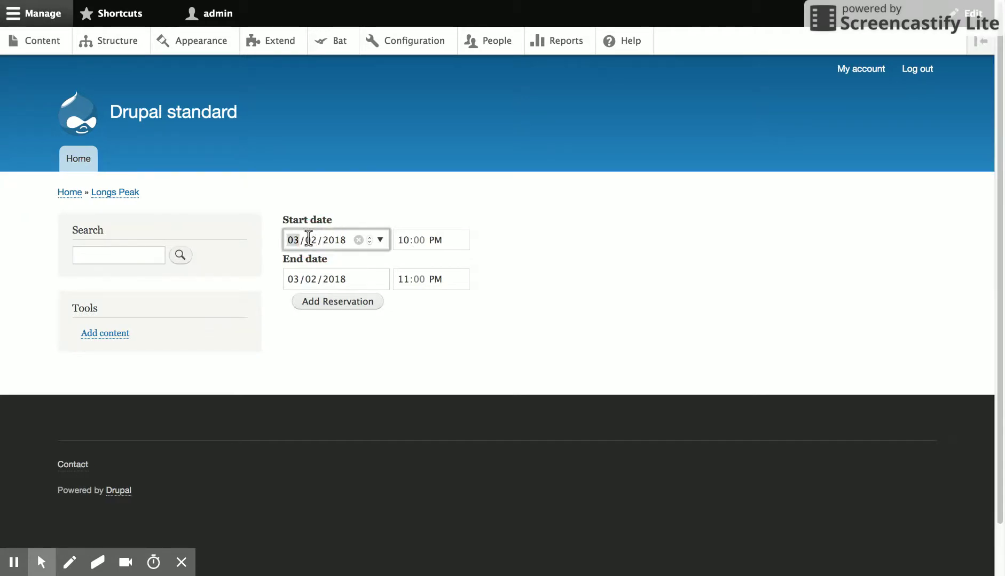
pyautogui.click(308, 239)
pyautogui.write('03')
pyautogui.click(310, 279)
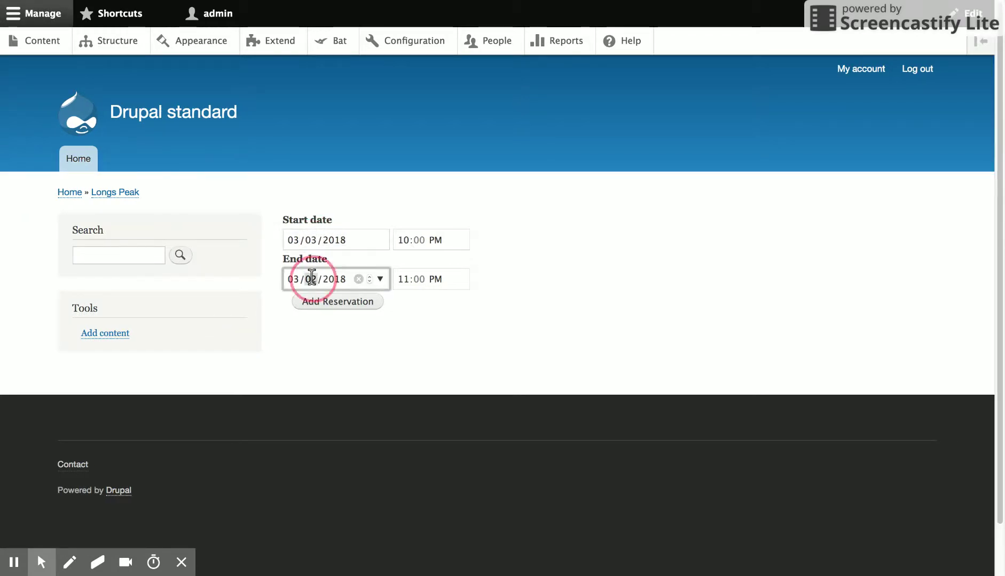
pyautogui.write('03')
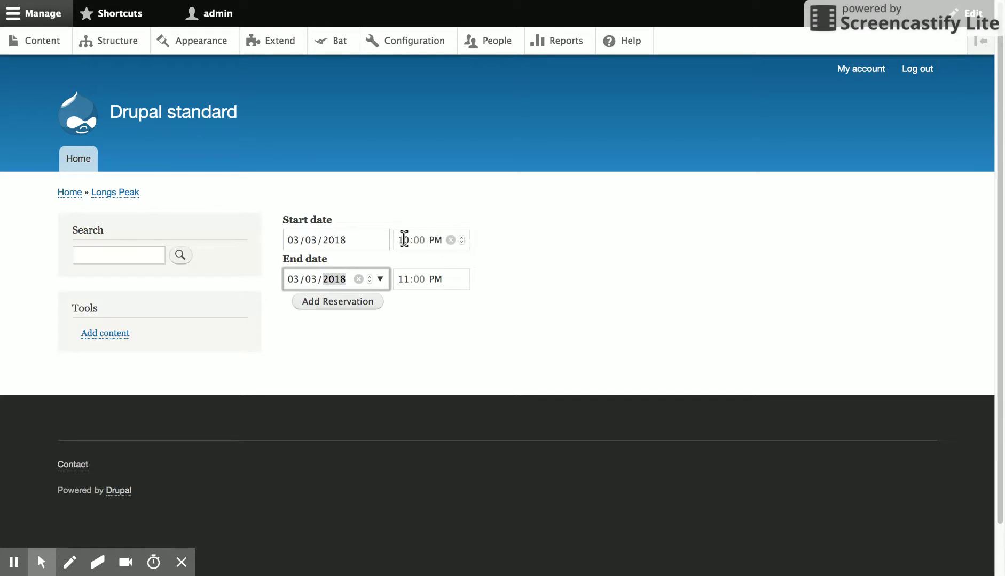
pyautogui.click(434, 241)
pyautogui.write('a')
pyautogui.click(409, 280)
pyautogui.write('12')
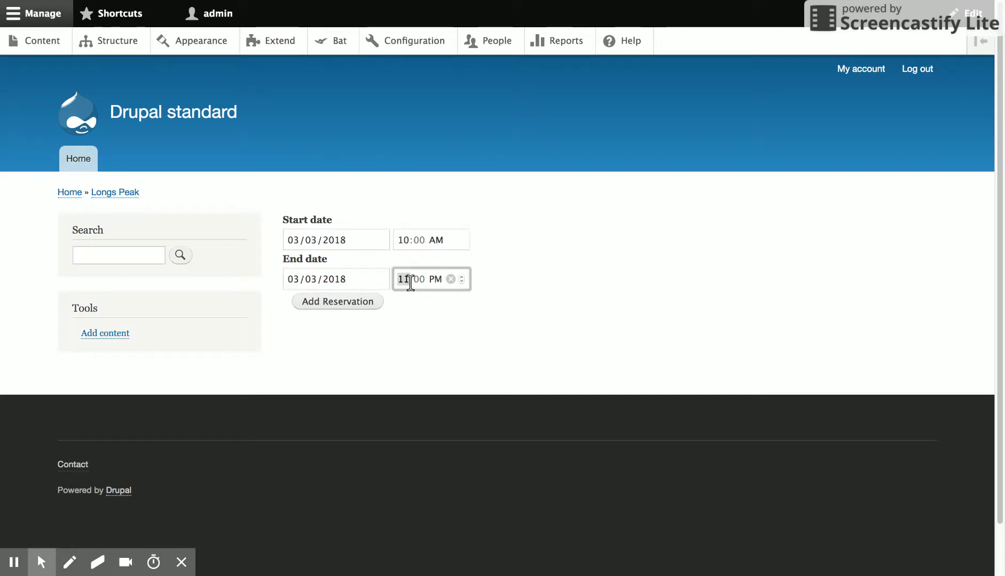
pyautogui.click(438, 279)
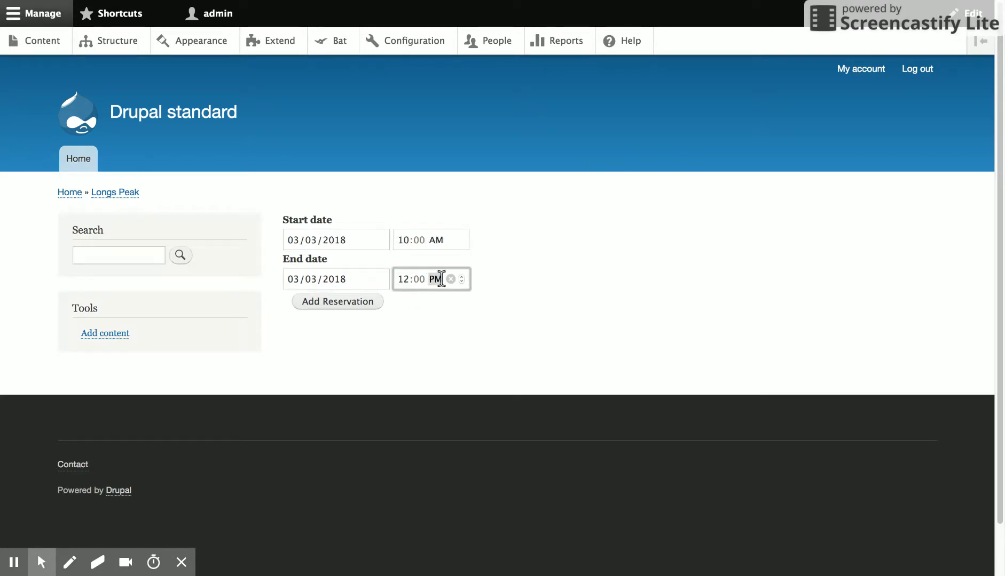
pyautogui.click(354, 305)
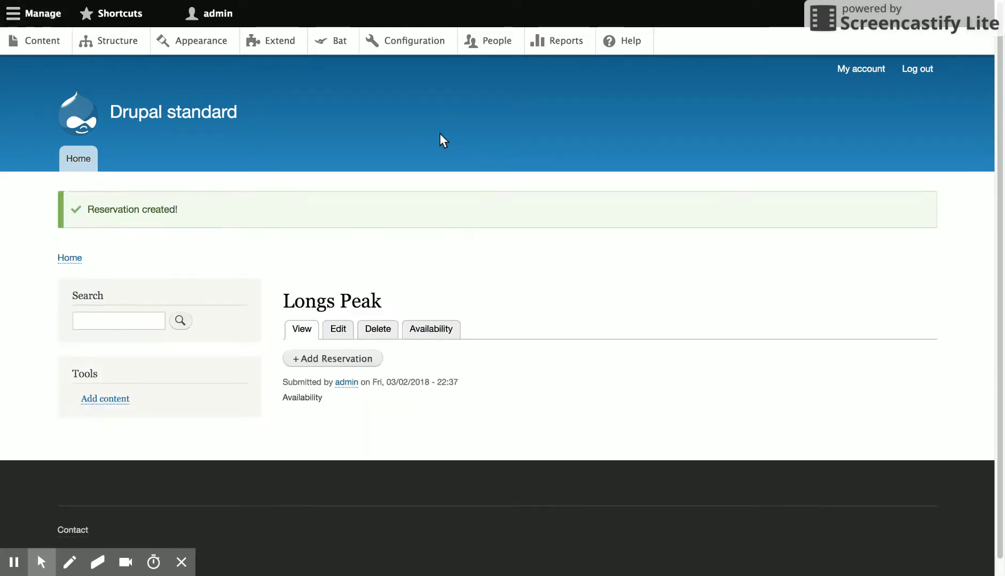
# Open the Pikes Peak meeting room from the Content list and start a new reservation.
pyautogui.click(54, 48)
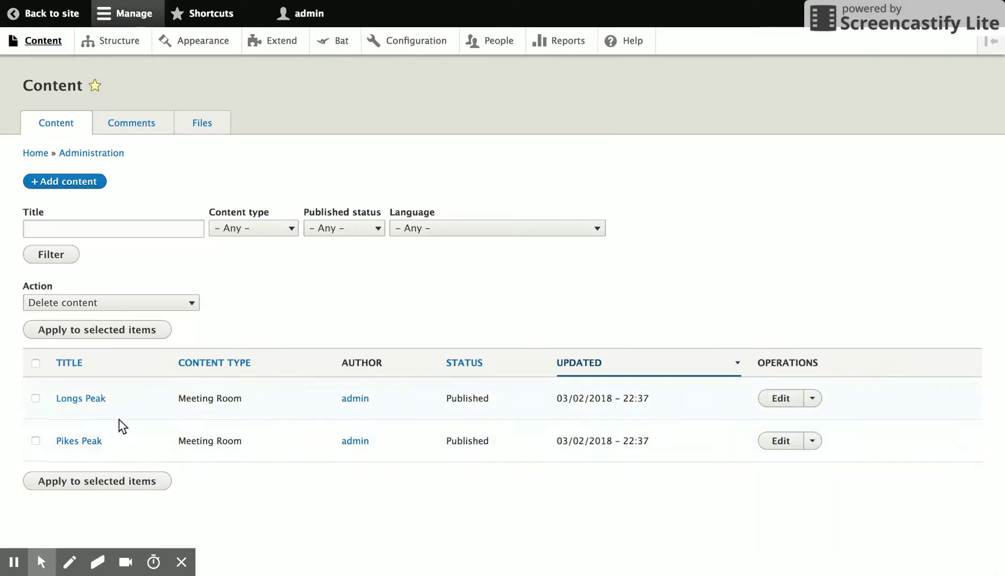
pyautogui.click(91, 441)
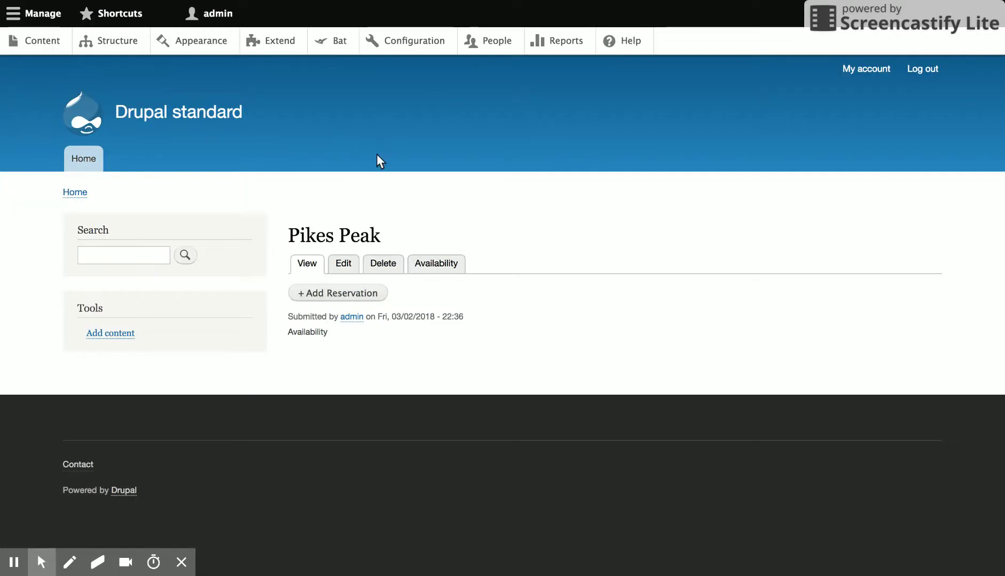
pyautogui.scroll(-1, 520, 362)
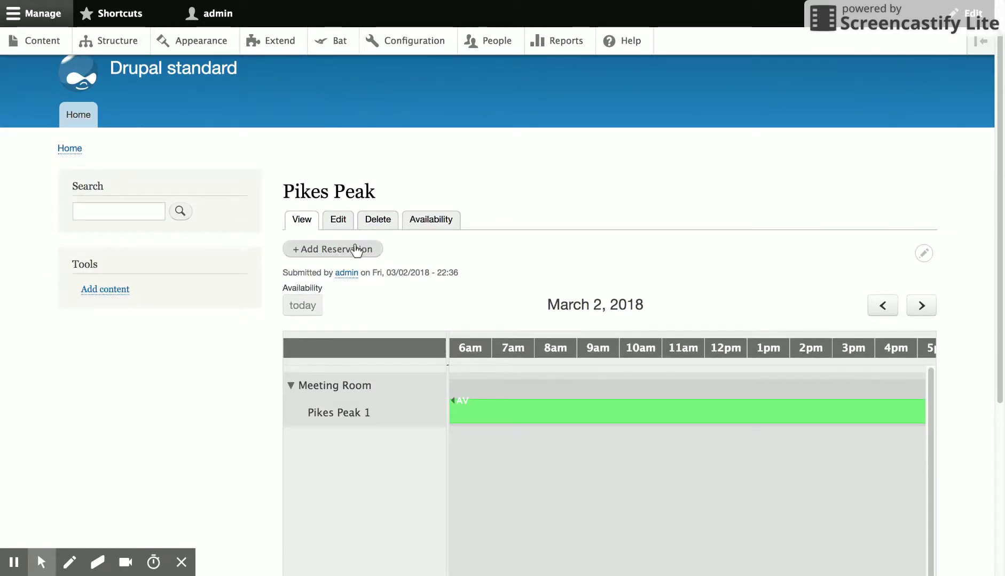
pyautogui.click(356, 249)
# Set the reservation to 03/04/2018, 2:00 PM to 4:00 PM, and submit it.
pyautogui.click(318, 240)
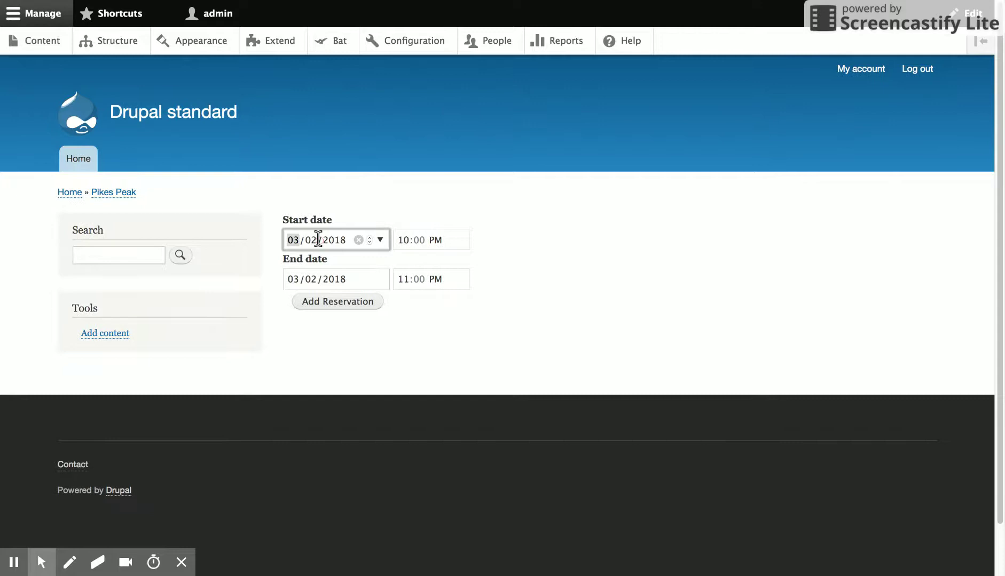
pyautogui.click(314, 240)
pyautogui.write('4')
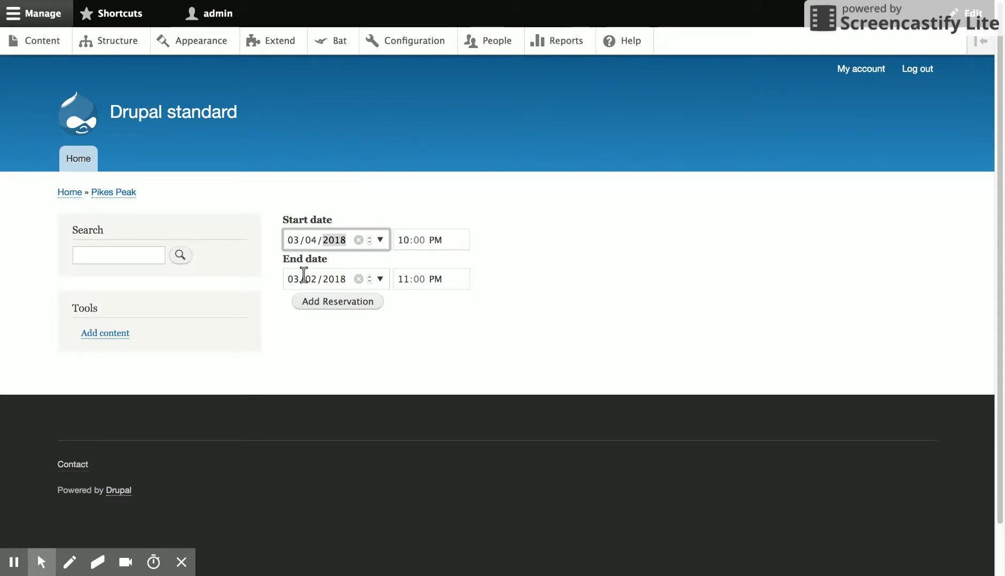
pyautogui.click(305, 276)
pyautogui.write('4')
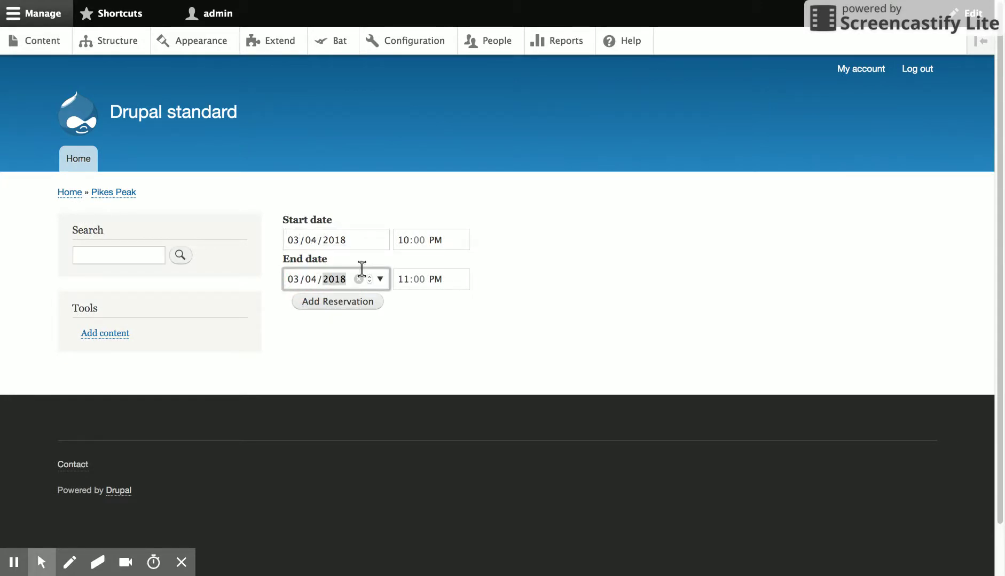
pyautogui.click(400, 239)
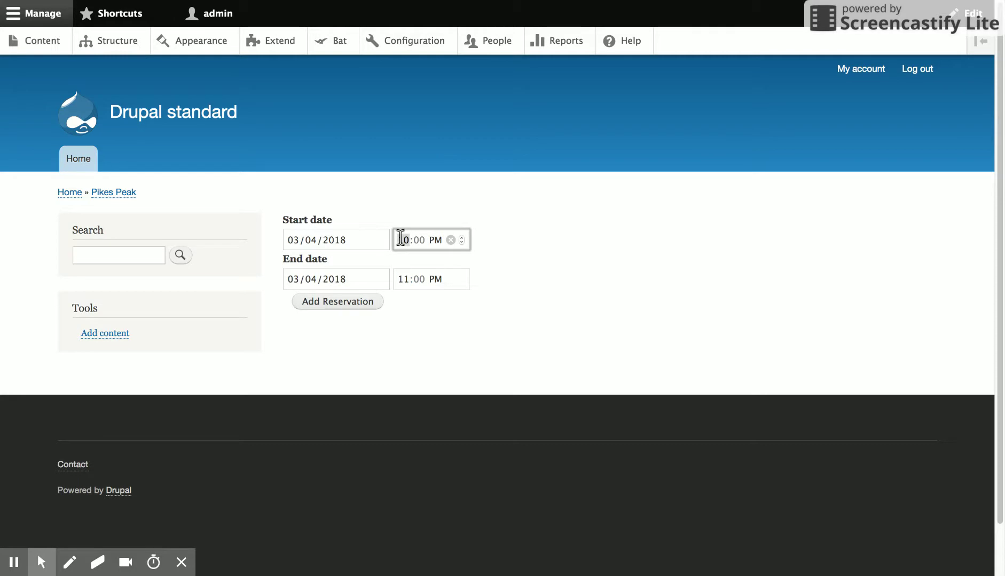
pyautogui.write('200')
pyautogui.click(405, 279)
pyautogui.write('00')
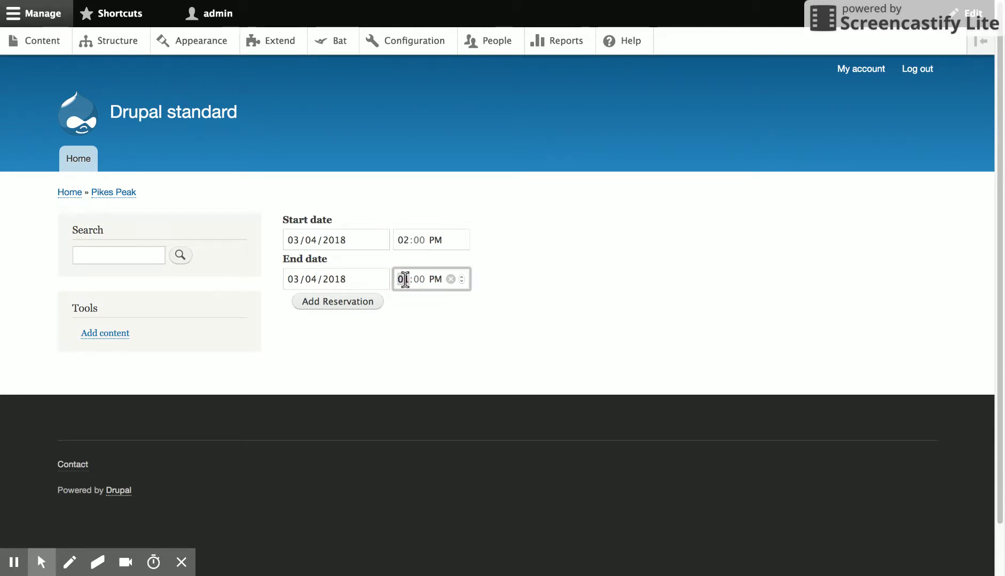
pyautogui.write('4:00')
pyautogui.click(345, 308)
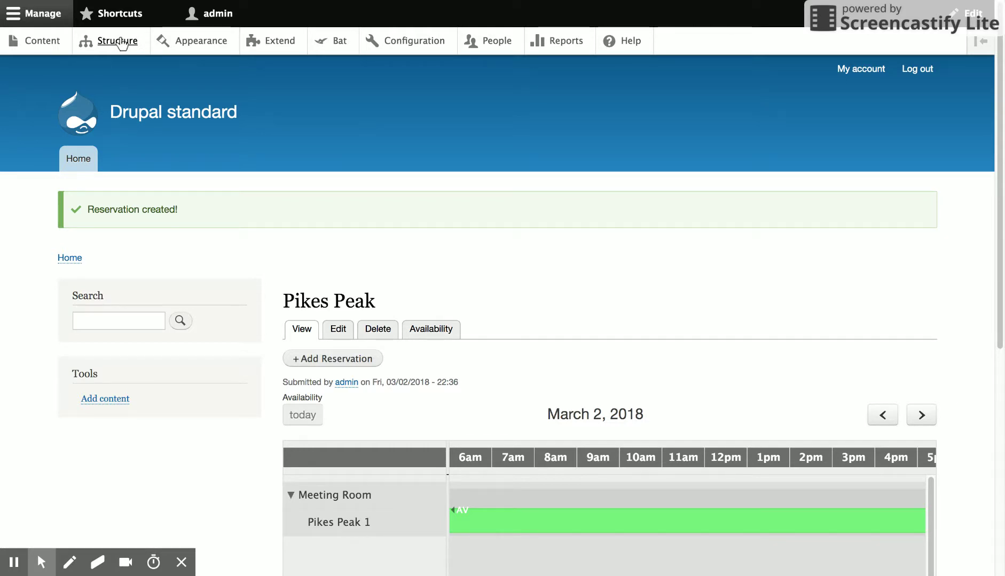
# Start a new view named 'Upcoming Meetings' that shows Event items.
pyautogui.click(121, 43)
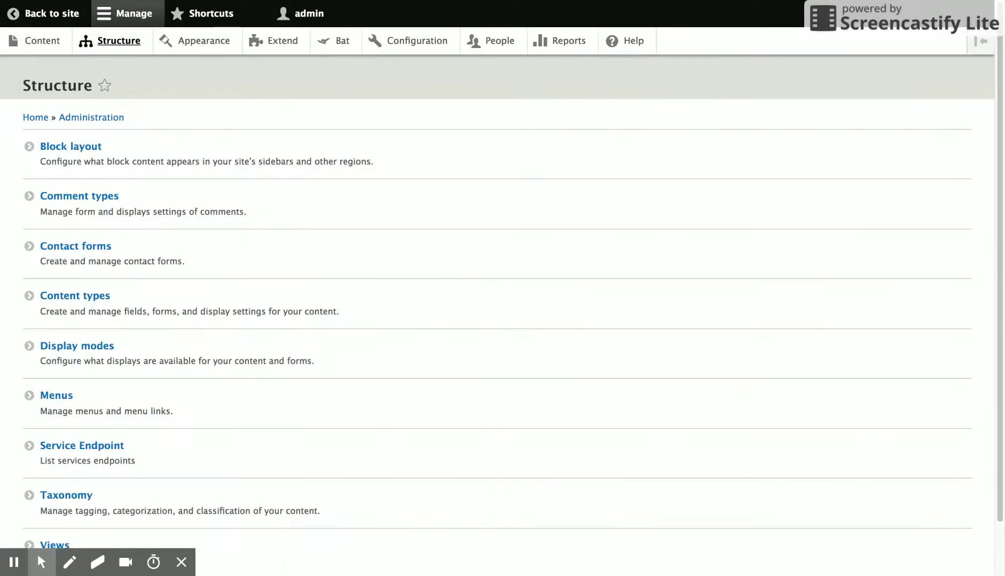
pyautogui.scroll(-2, 80, 251)
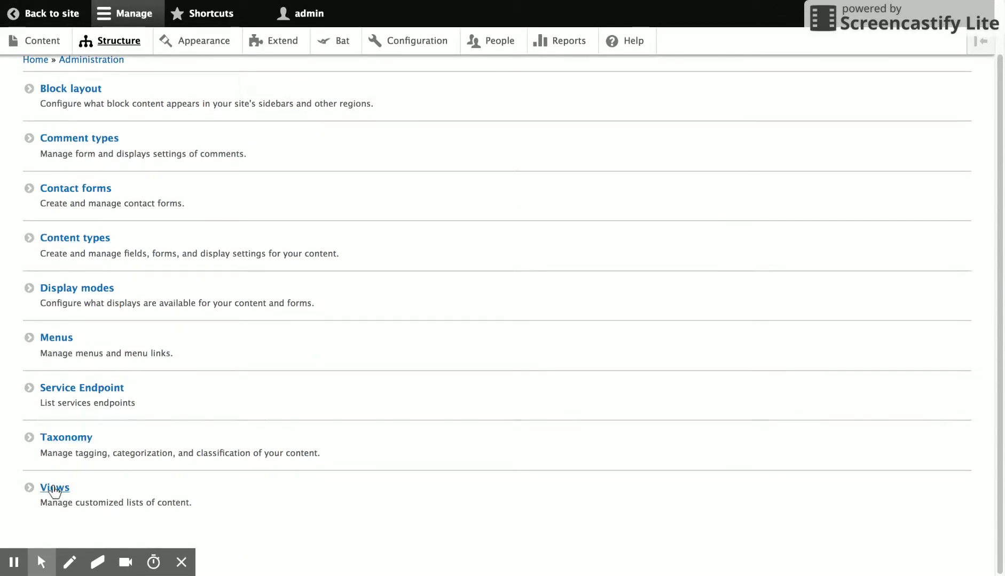
pyautogui.click(54, 489)
pyautogui.click(45, 183)
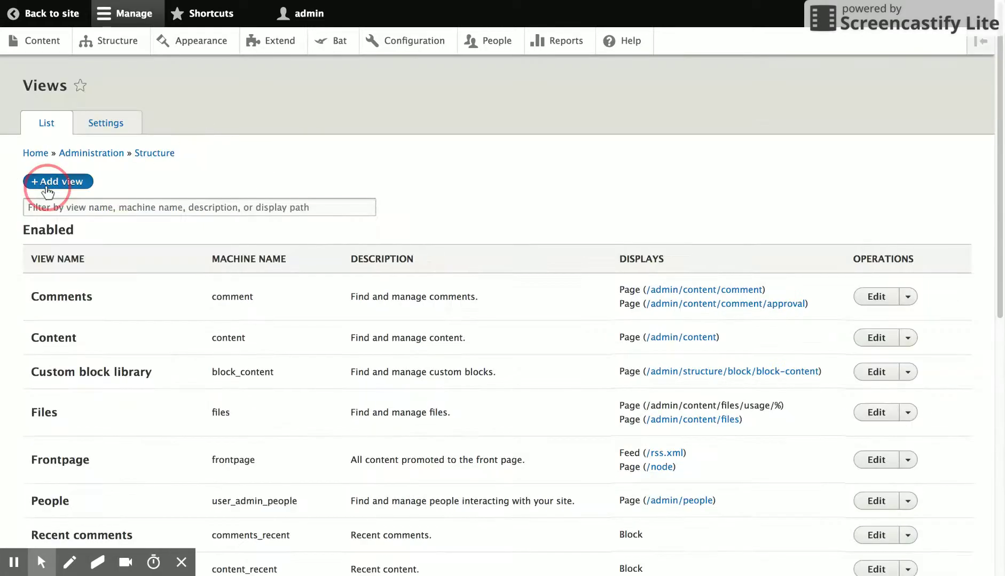
pyautogui.click(109, 195)
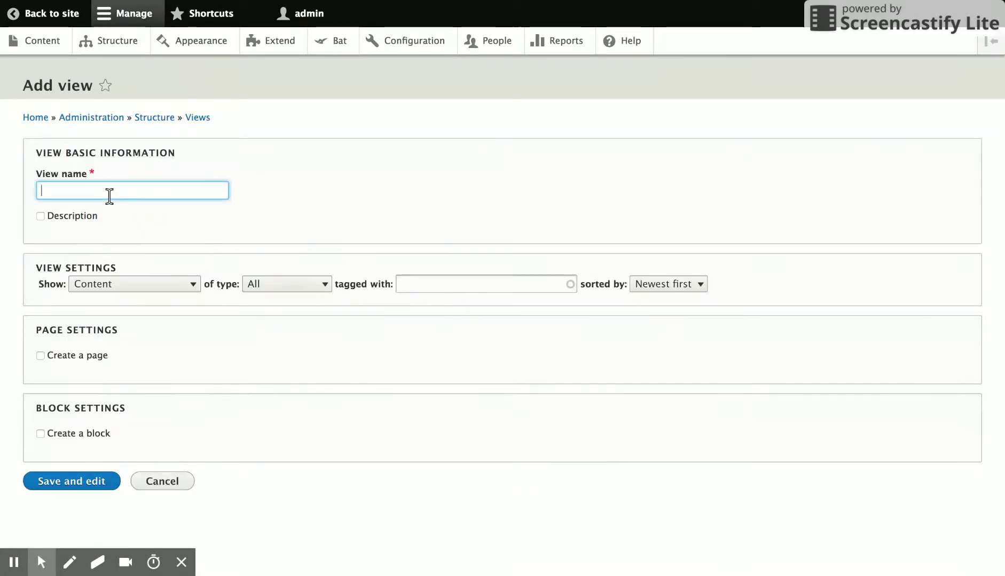
pyautogui.write('Upcoming Meetings')
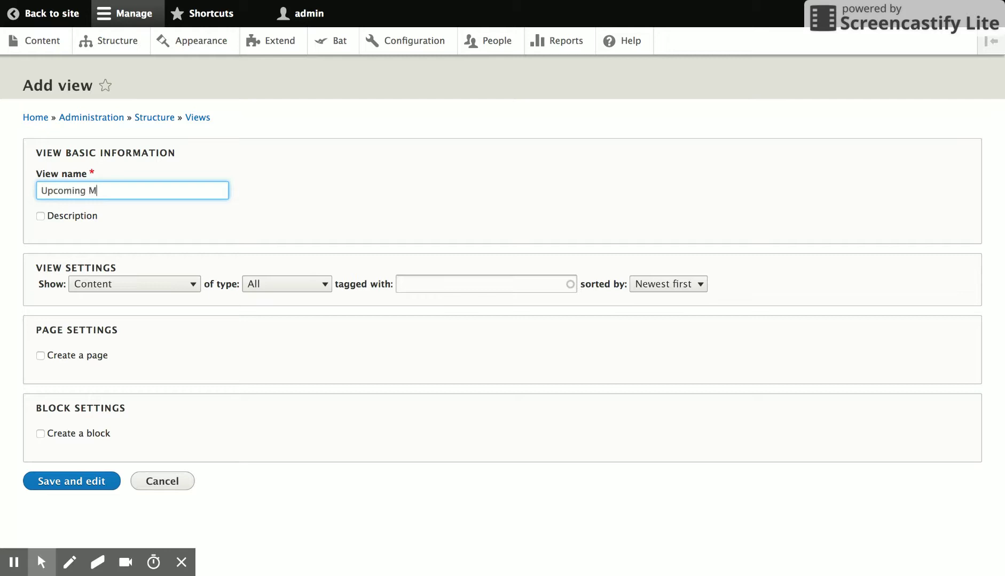
pyautogui.click(161, 283)
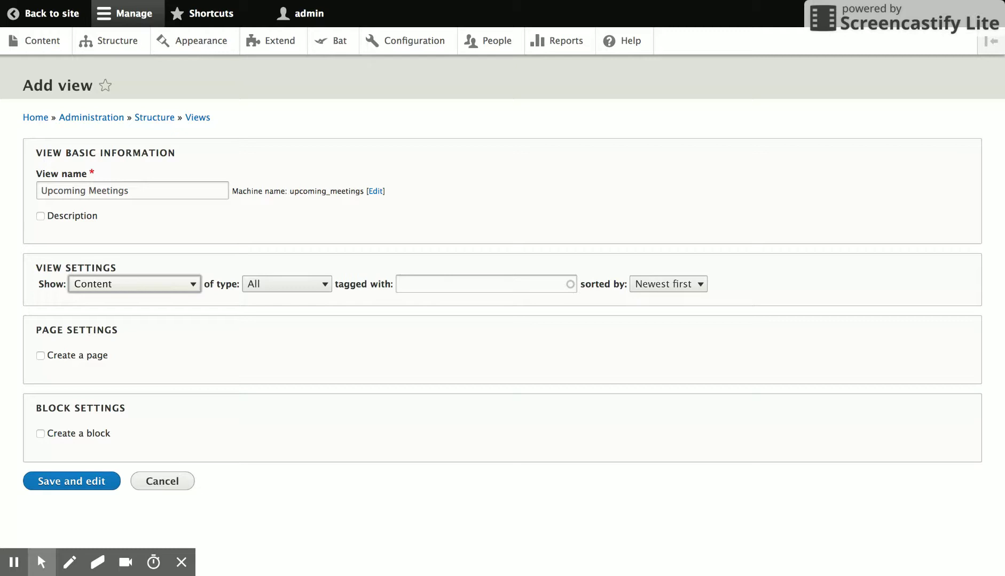
pyautogui.click(183, 327)
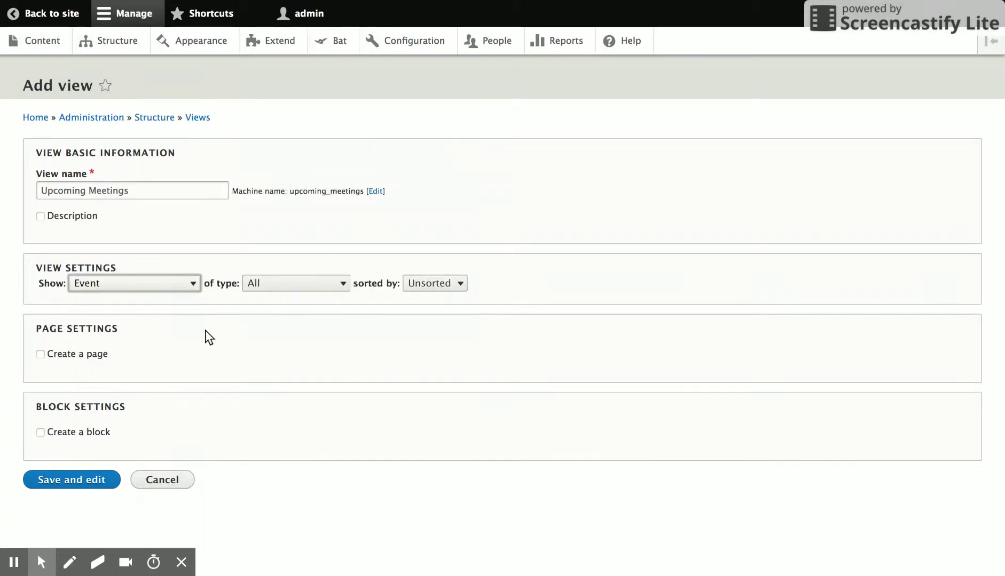
pyautogui.click(307, 279)
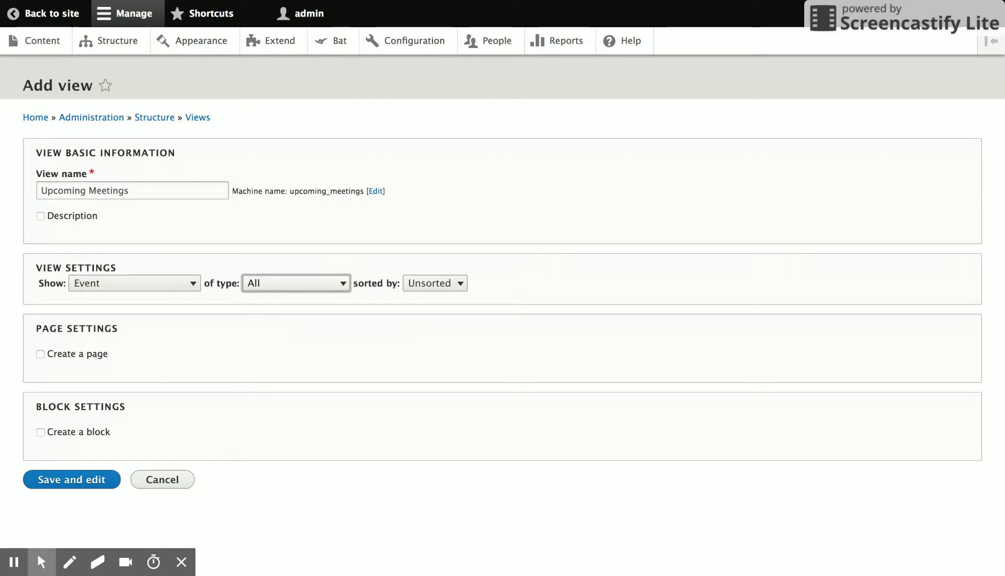
# Give the view a block display of Fields and save it.
pyautogui.click(88, 435)
pyautogui.scroll(-4, 238, 363)
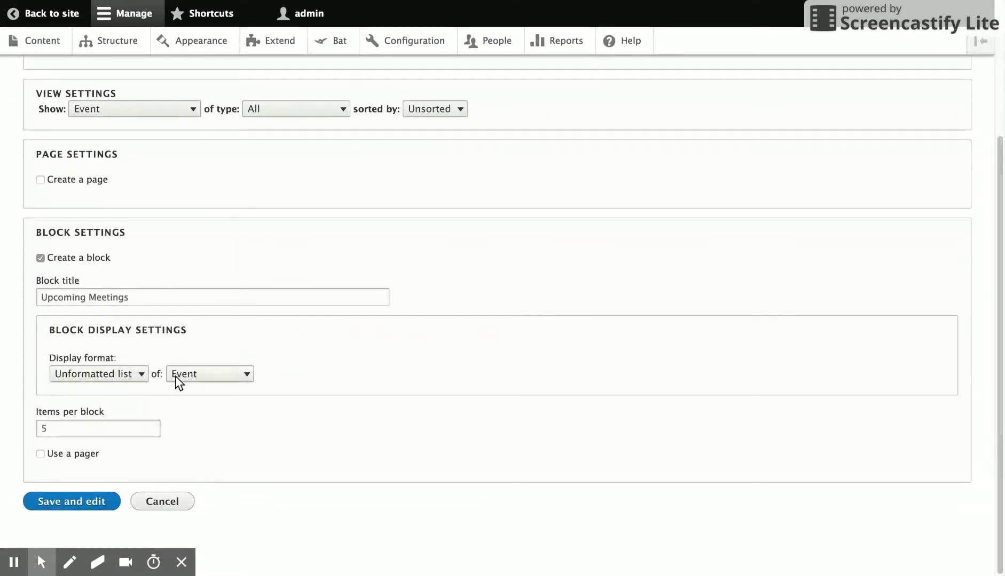
pyautogui.click(175, 374)
pyautogui.click(189, 387)
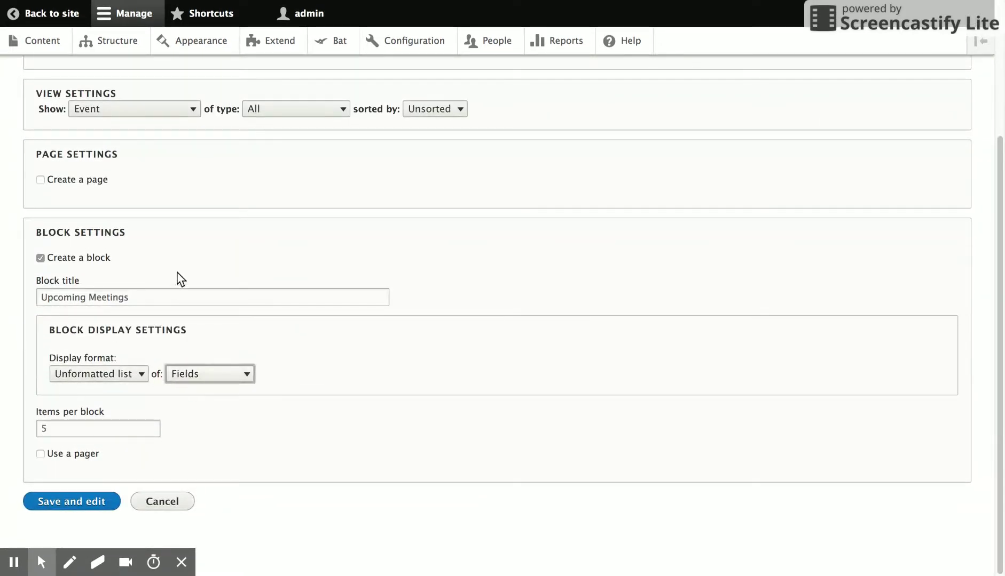
pyautogui.click(69, 500)
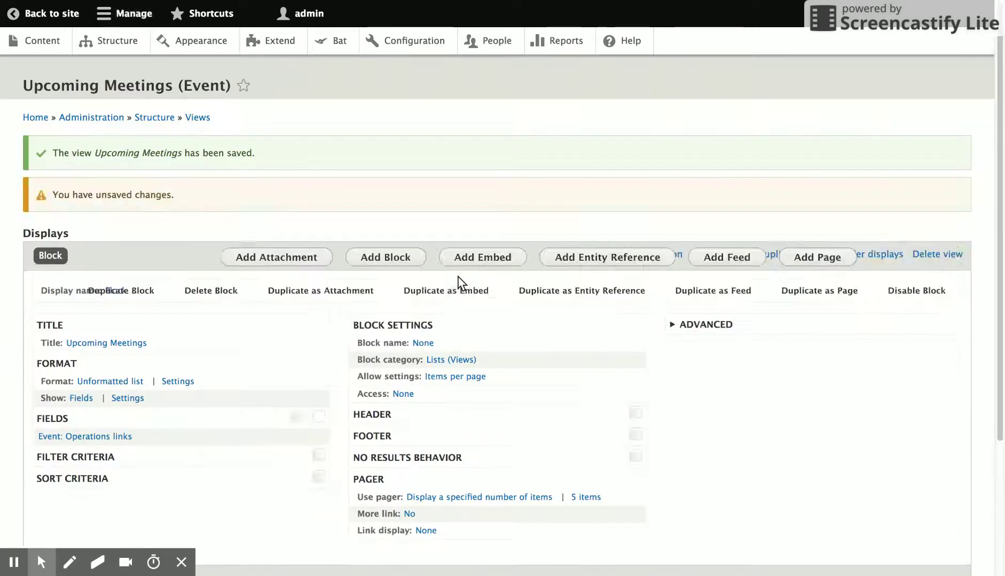
# Remove the Event: Operations links field from the view.
pyautogui.scroll(-1, 460, 280)
pyautogui.click(103, 350)
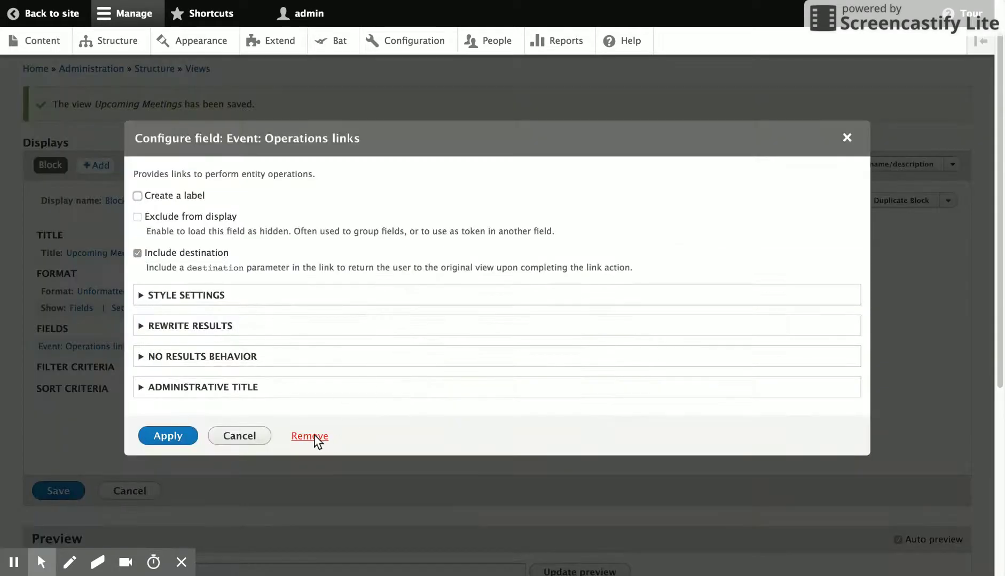
pyautogui.click(314, 438)
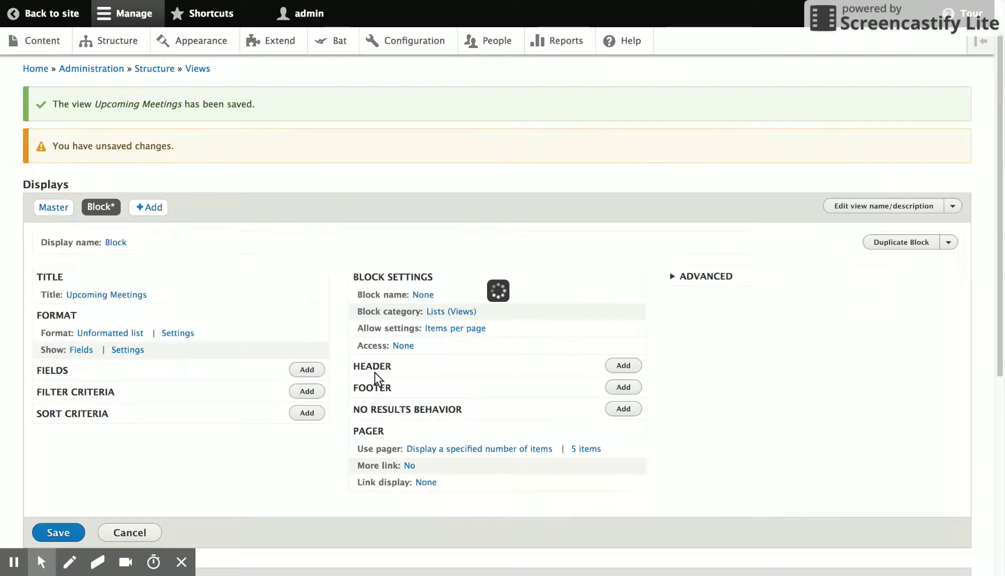
# Add the Event Dates field in Default short date format, labelled 'Meeting time'.
pyautogui.click(299, 371)
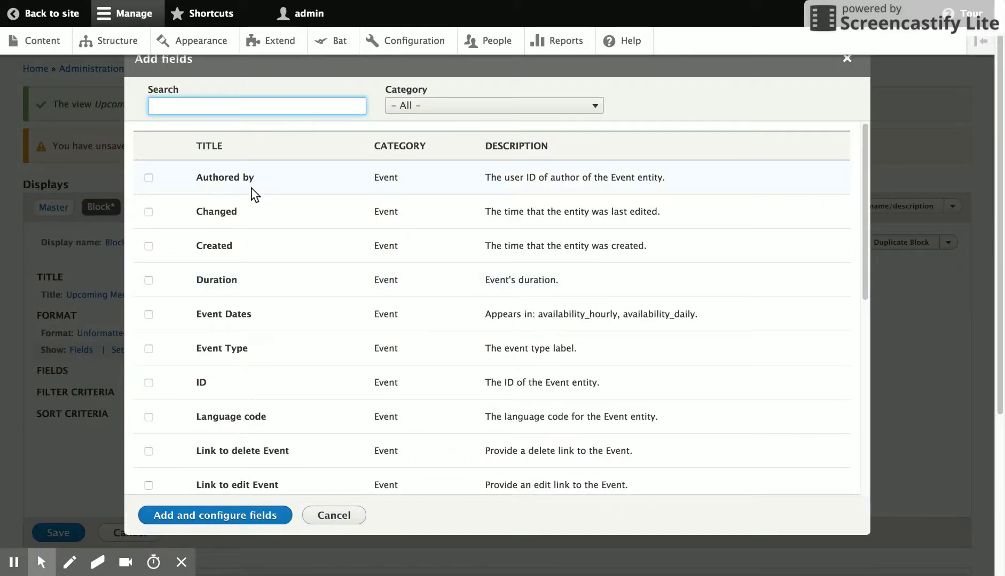
pyautogui.click(237, 315)
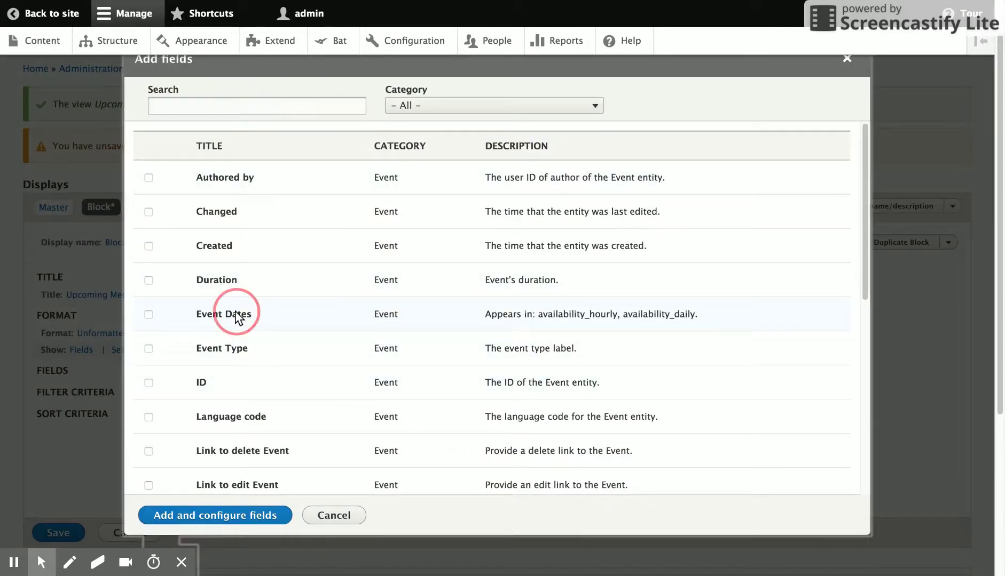
pyautogui.click(231, 517)
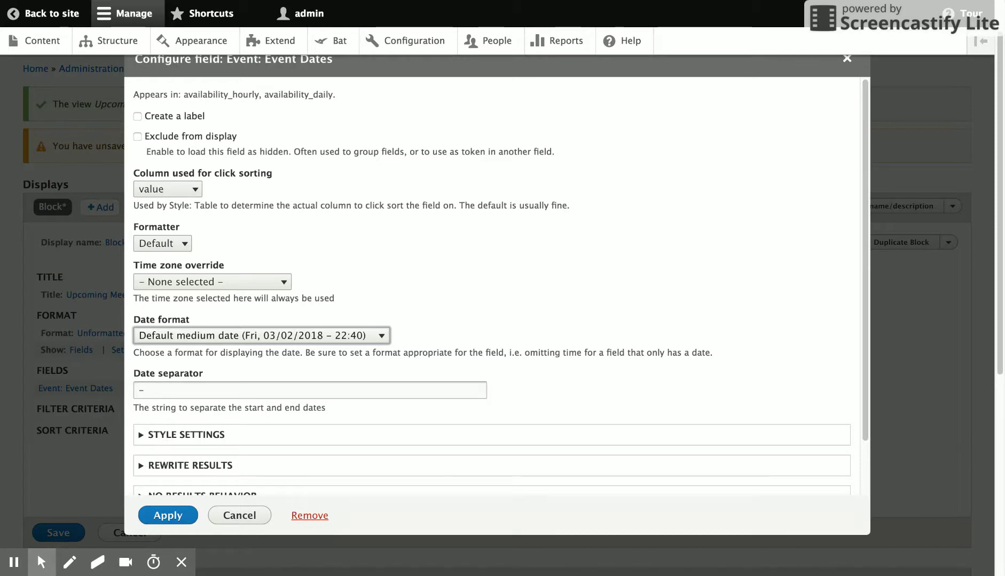
pyautogui.click(476, 206)
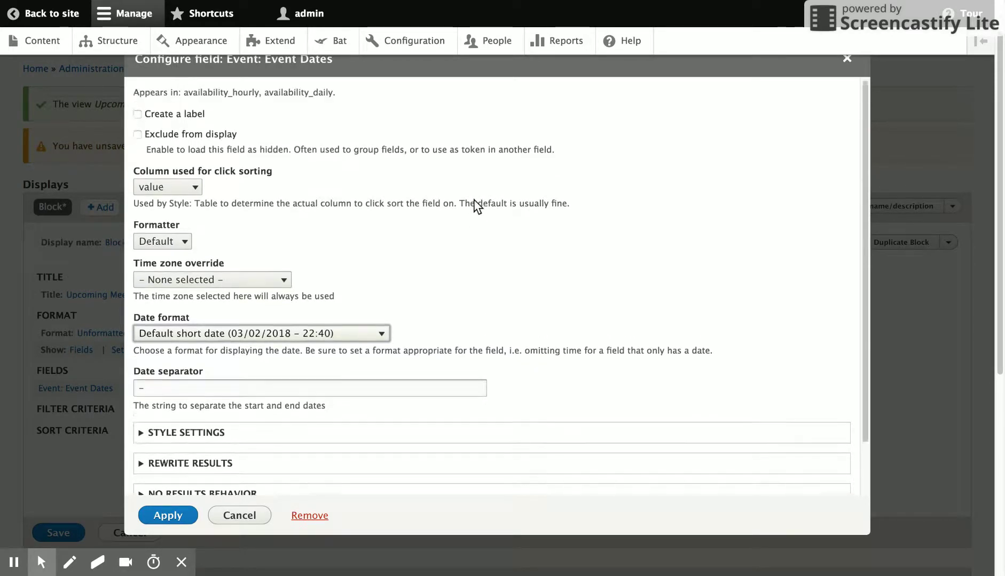
pyautogui.click(195, 116)
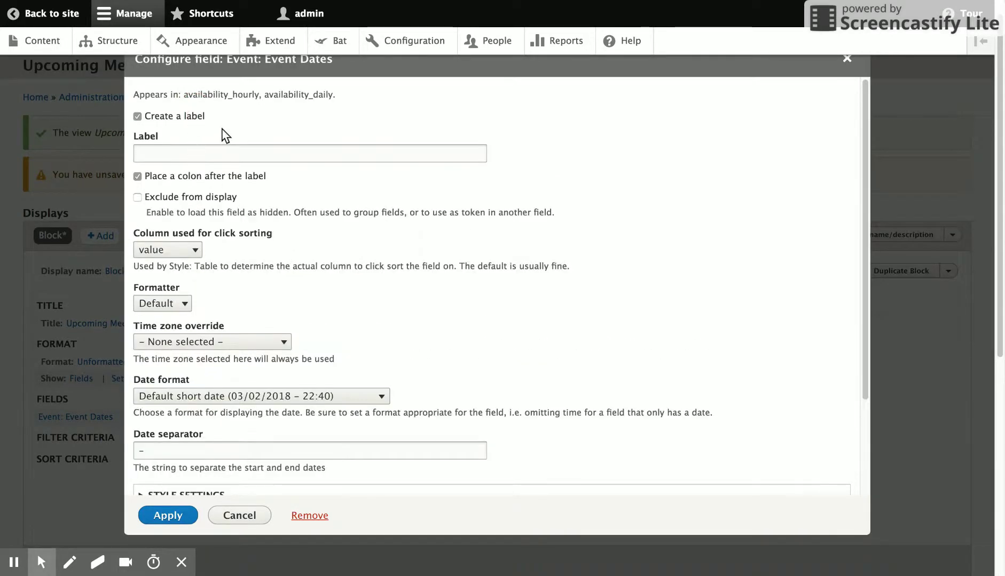
pyautogui.click(220, 146)
pyautogui.write('Meetin')
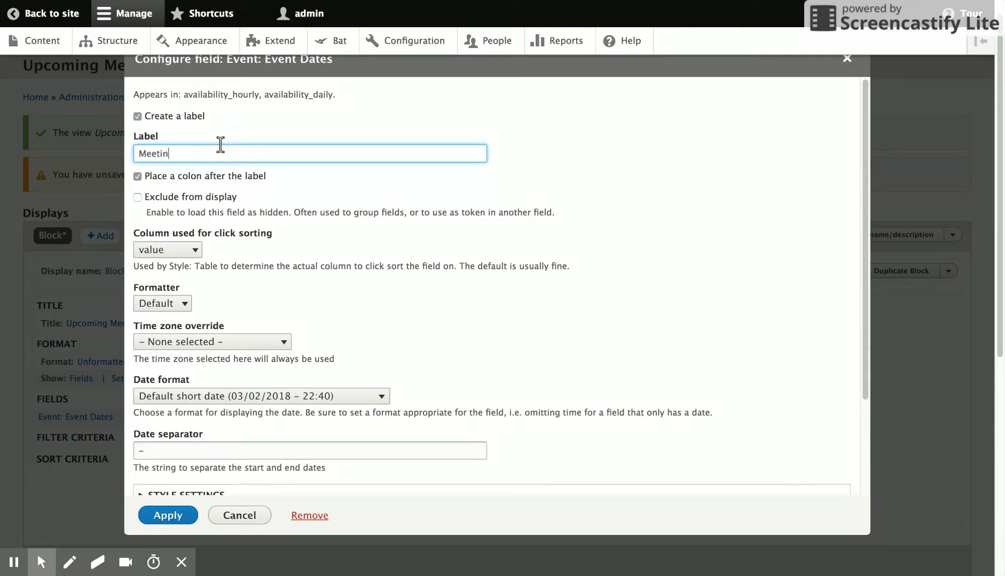
pyautogui.write('g time')
pyautogui.click(173, 513)
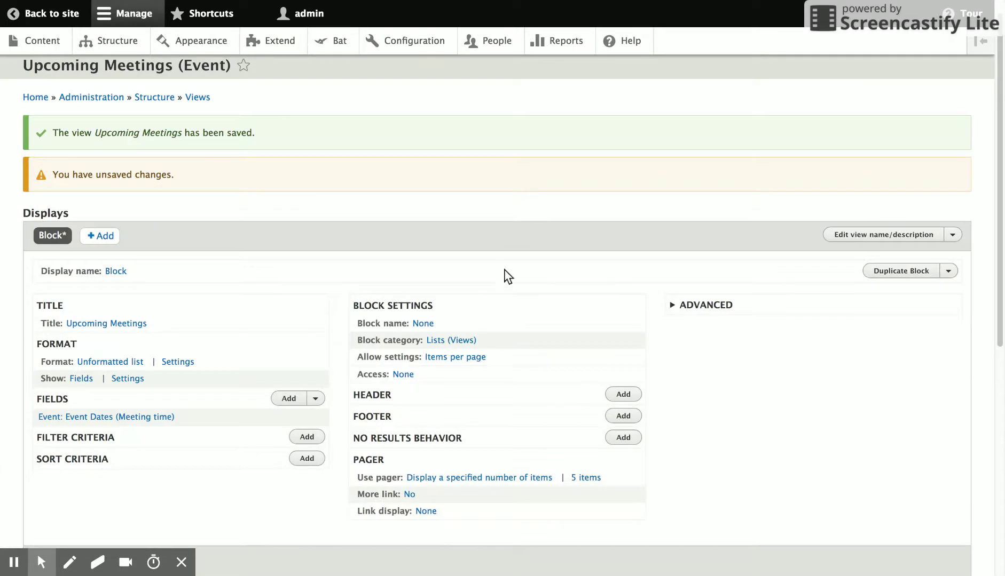
pyautogui.scroll(-2, 497, 303)
pyautogui.scroll(-3, 497, 303)
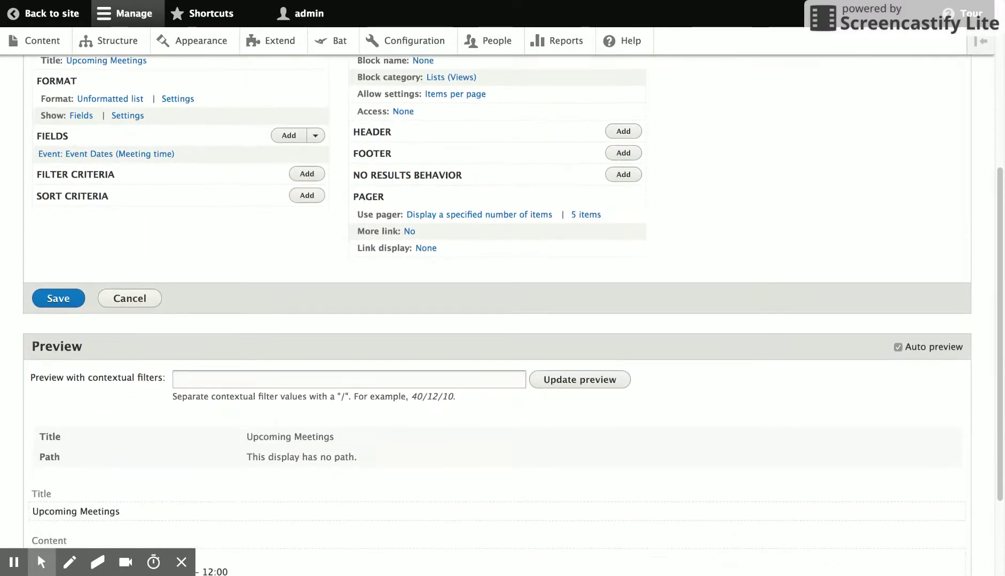
pyautogui.scroll(3, 643, 230)
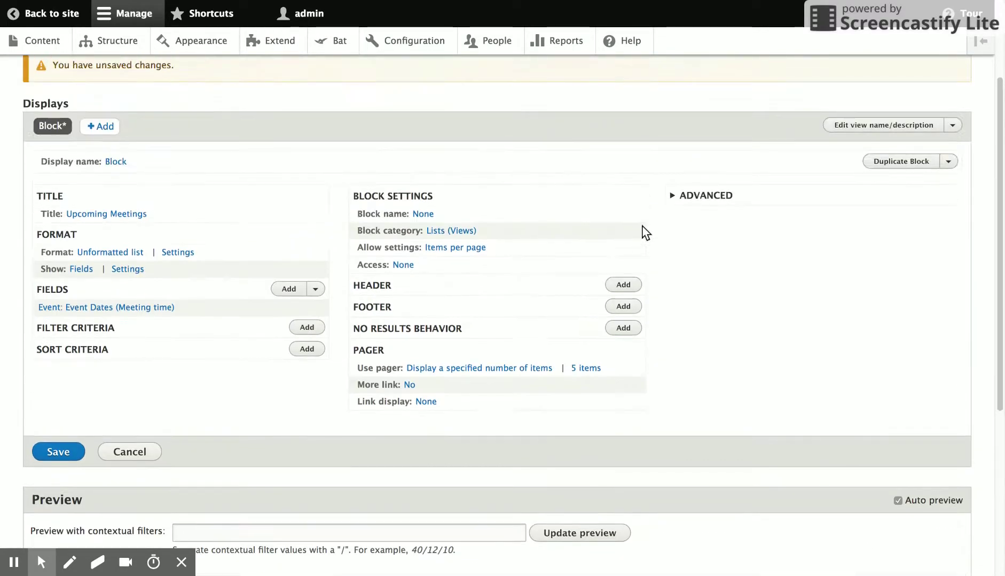
pyautogui.click(706, 196)
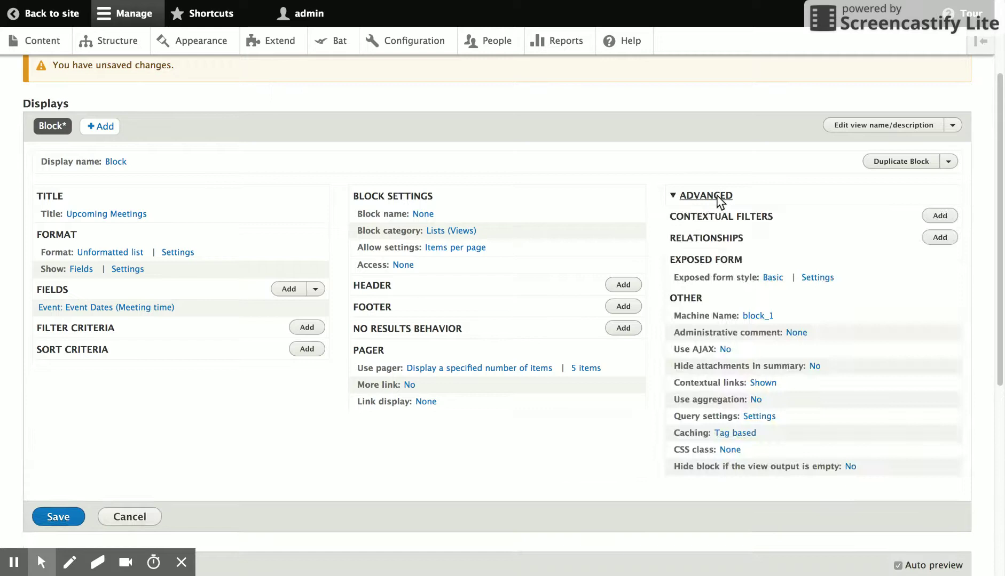
# Add the 'Unit referenced from event_bat_unit_reference' relationship to the view.
pyautogui.click(939, 238)
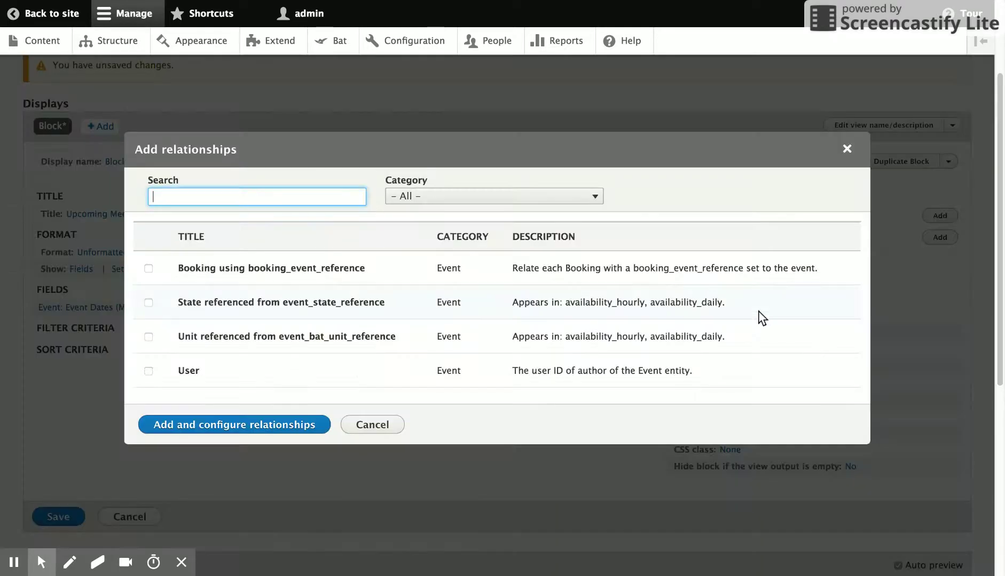
pyautogui.click(352, 338)
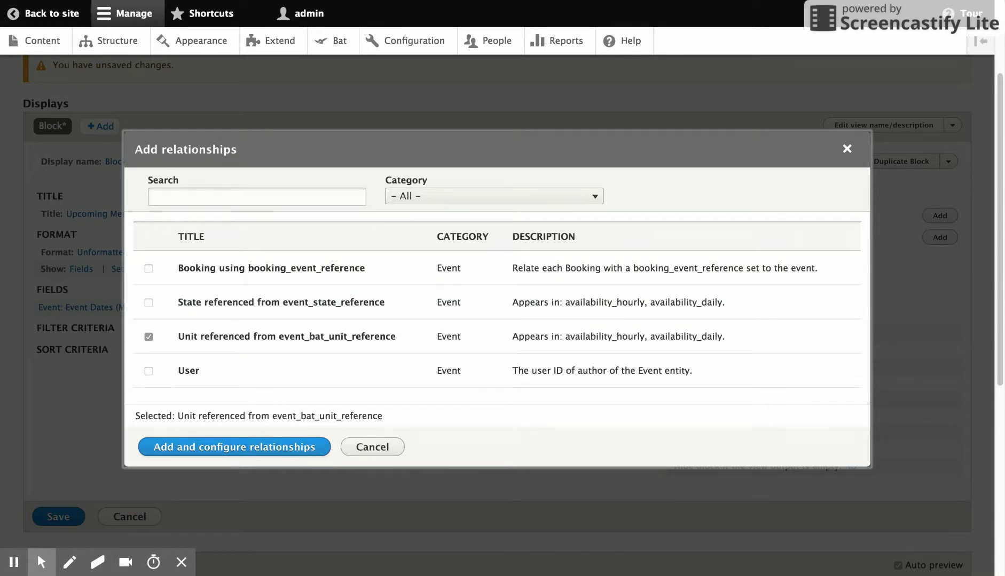
pyautogui.click(225, 449)
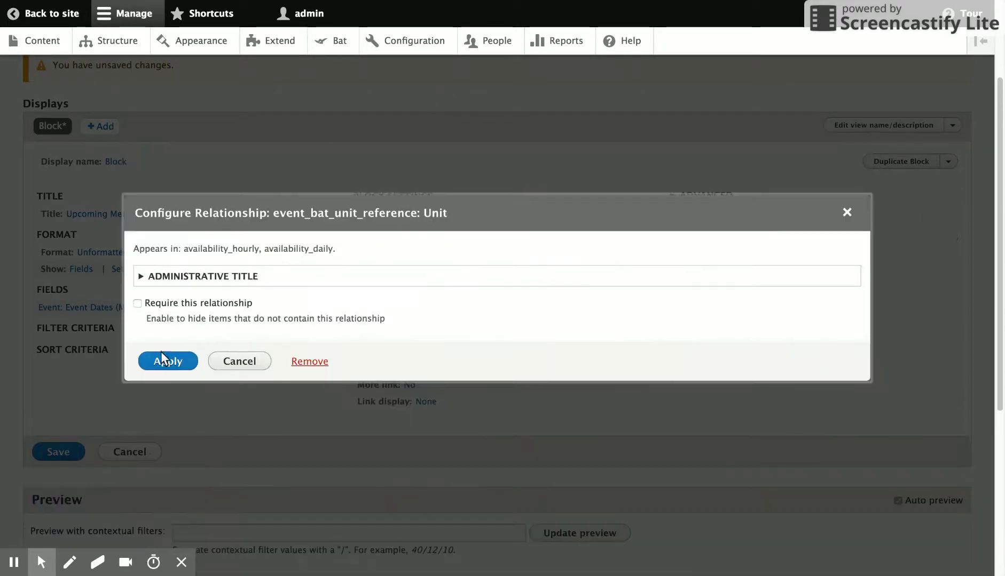
pyautogui.click(166, 353)
# Add the 'Content using field_availability_hourly' relationship and open its settings.
pyautogui.click(694, 195)
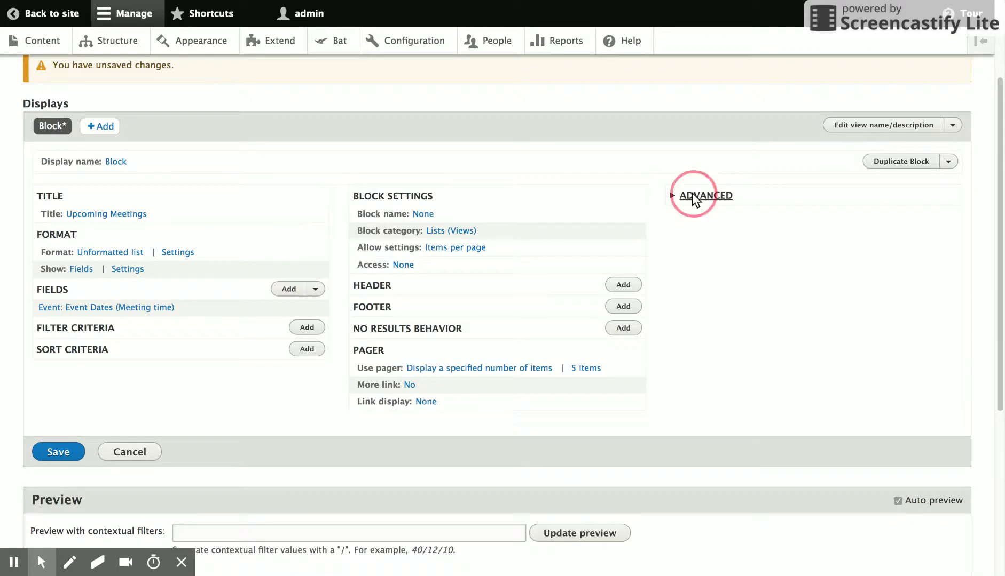
pyautogui.click(920, 238)
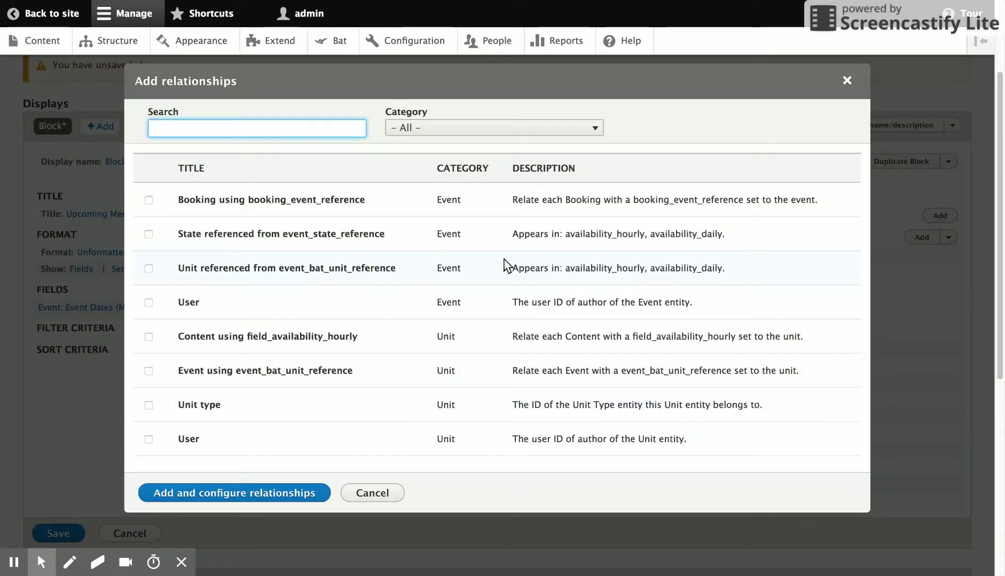
pyautogui.click(319, 335)
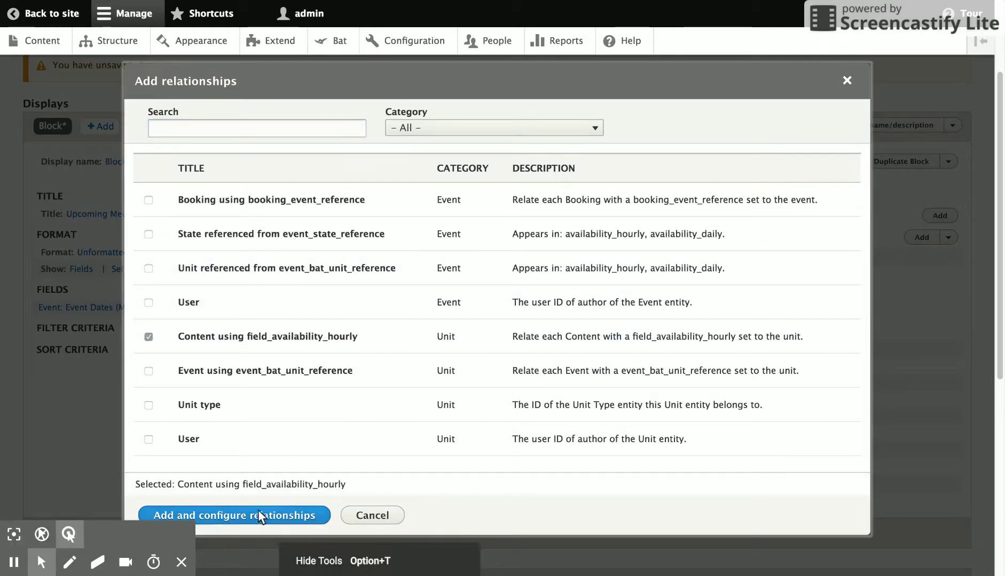
pyautogui.click(253, 517)
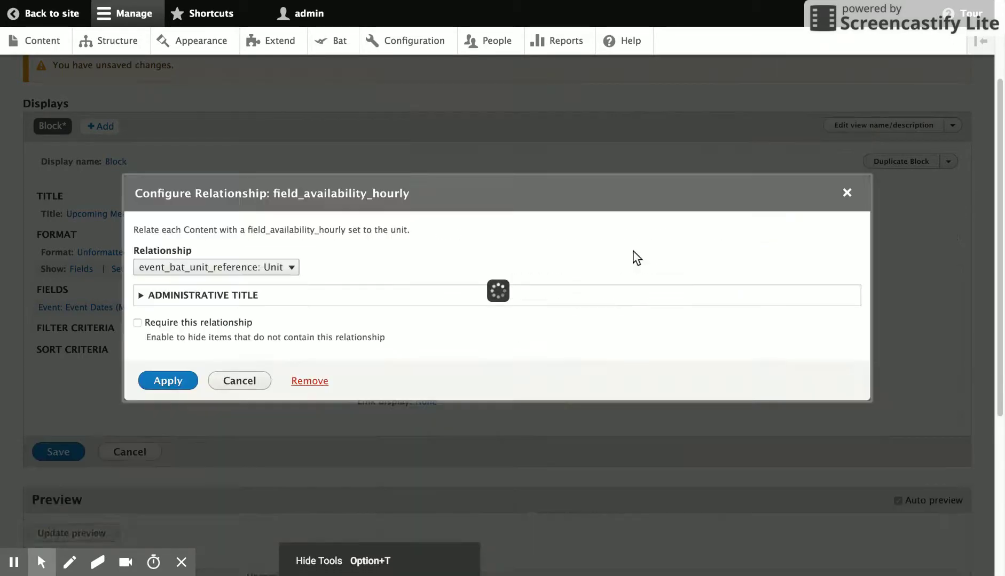
# Confirm the field_availability_hourly relationship and add the content Title field.
pyautogui.click(170, 380)
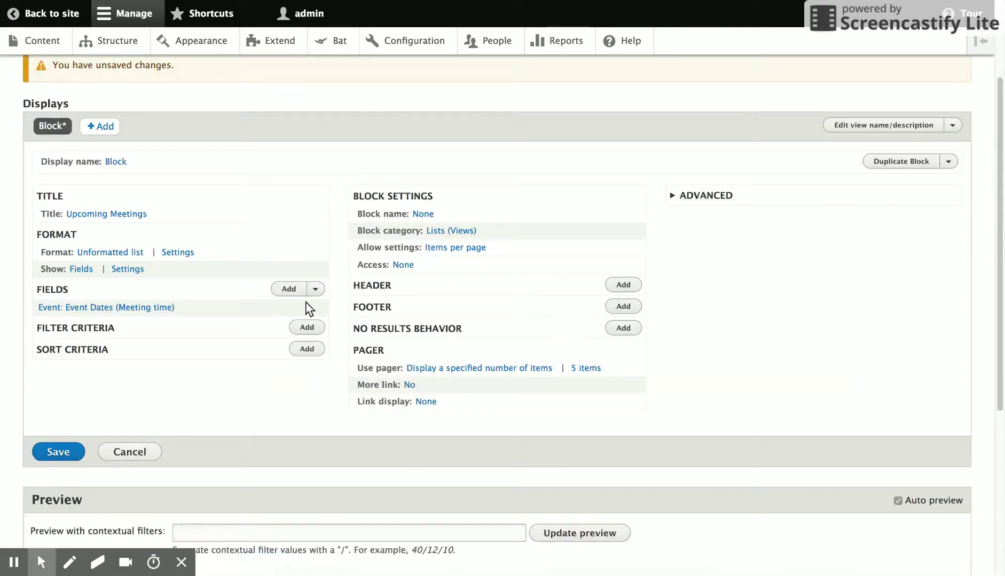
pyautogui.click(289, 289)
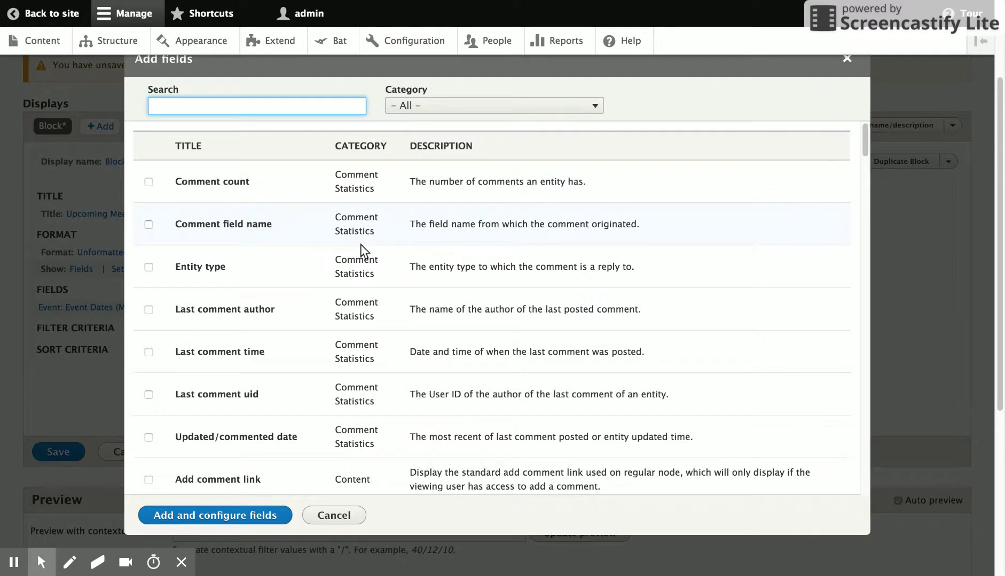
pyautogui.write('title')
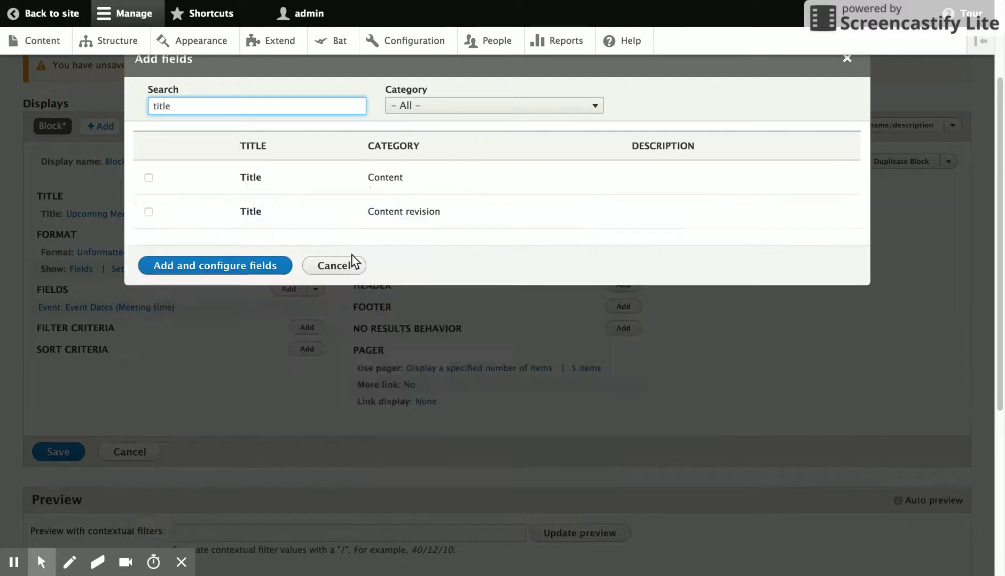
pyautogui.click(381, 174)
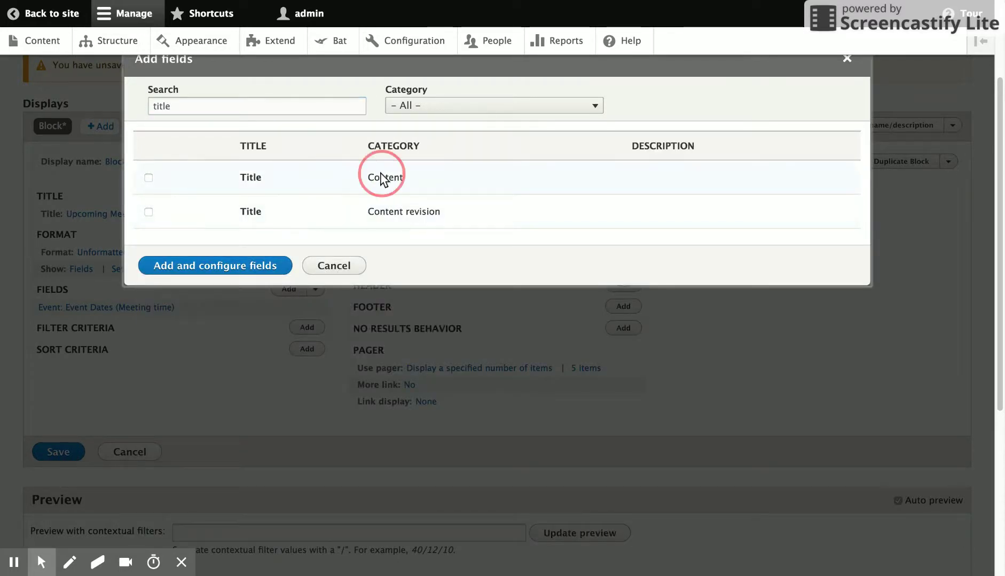
pyautogui.click(151, 175)
pyautogui.click(210, 287)
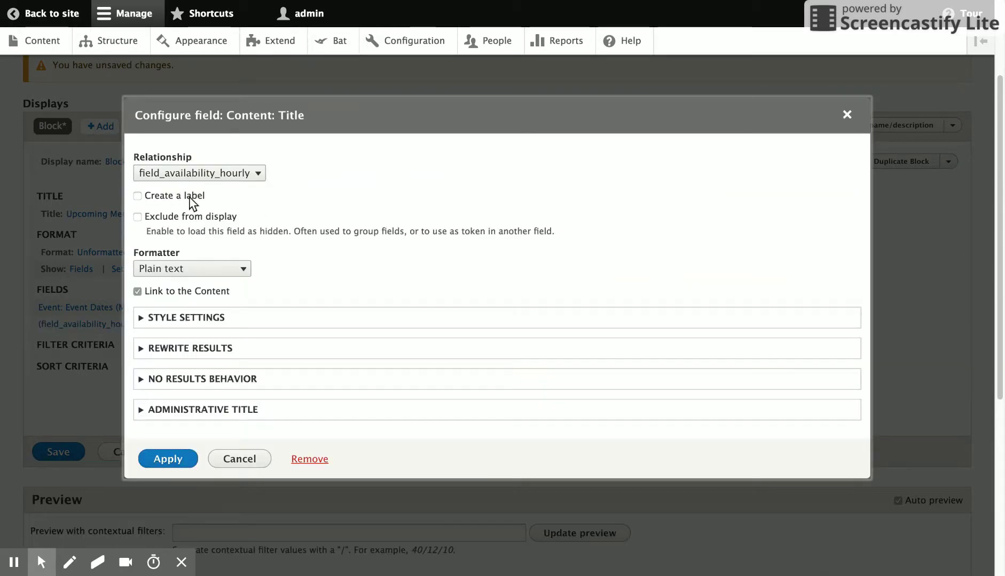
# Label the Title field 'Meeting Room' and apply it.
pyautogui.click(189, 197)
pyautogui.write('Meet')
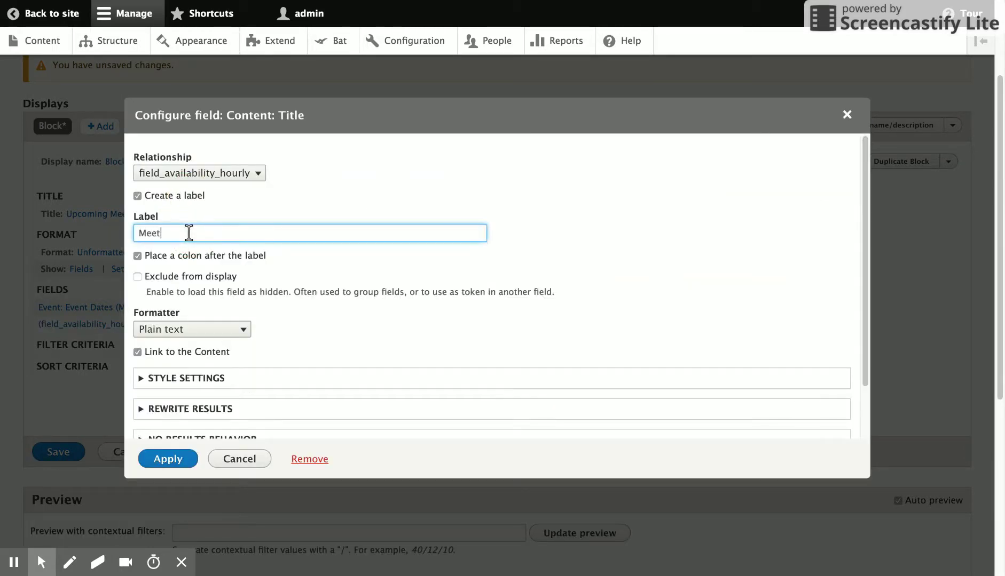
pyautogui.write('ing Room')
pyautogui.click(174, 456)
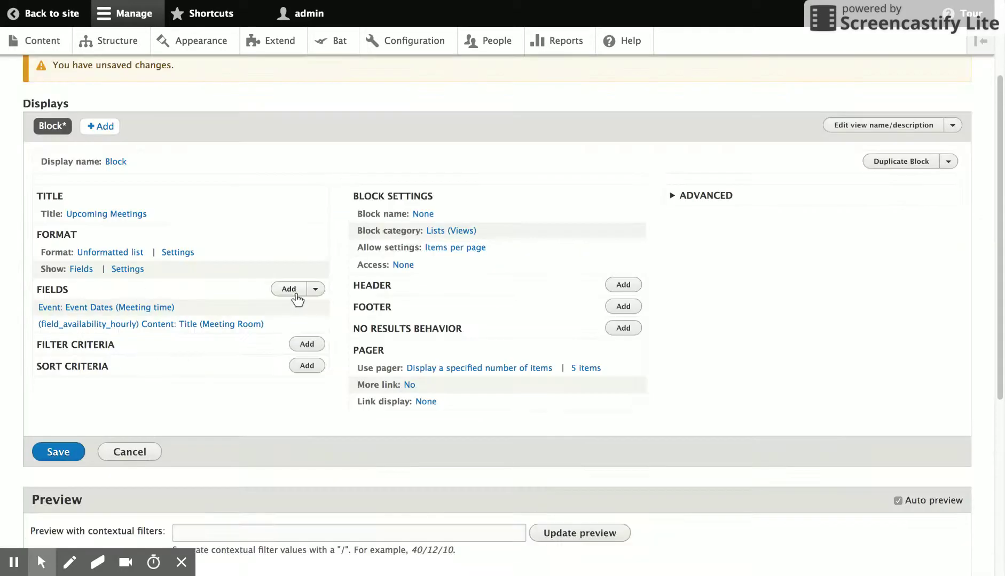
pyautogui.scroll(-6, 296, 296)
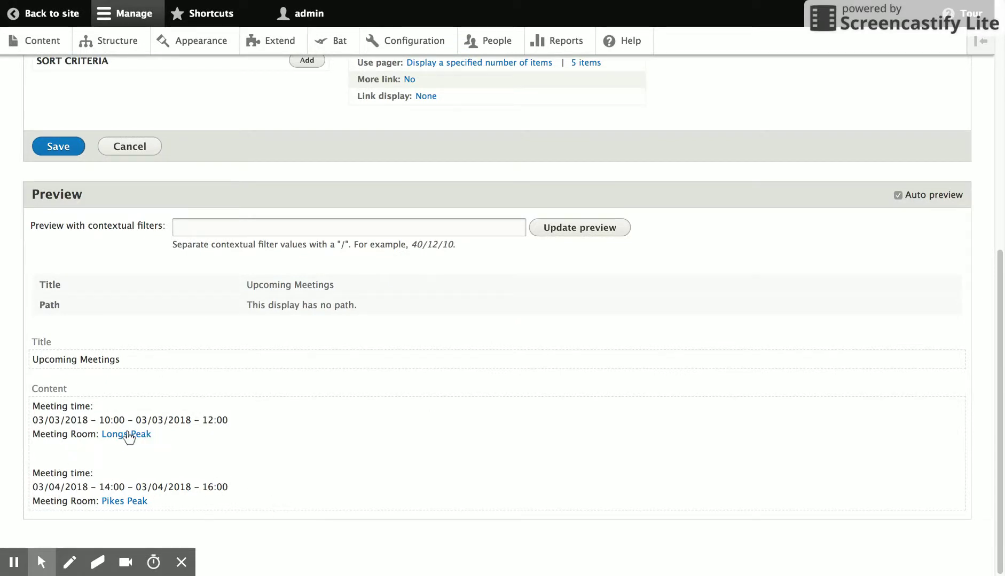
pyautogui.scroll(7, 299, 330)
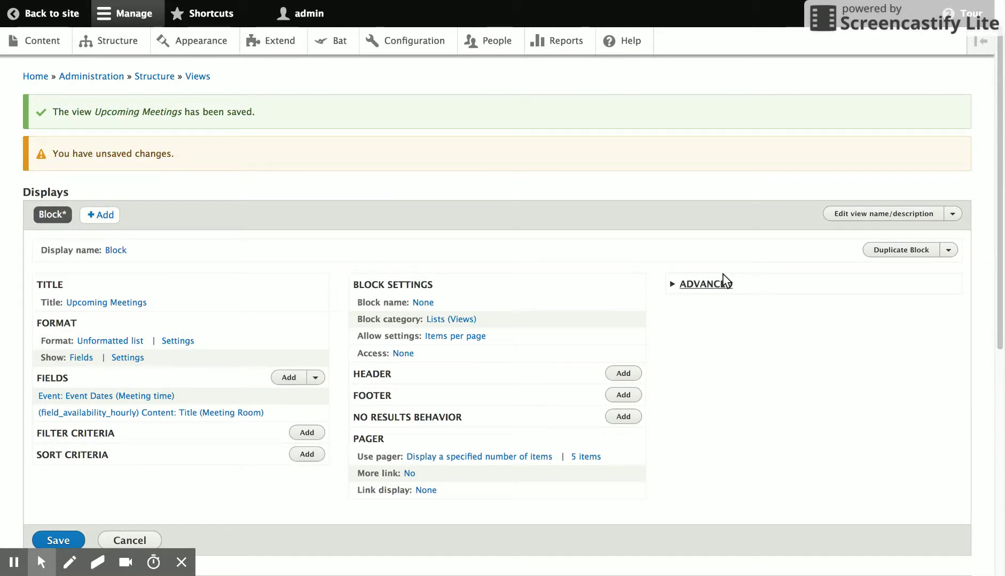
# Add the Event author 'User' relationship under the view's advanced settings.
pyautogui.click(707, 284)
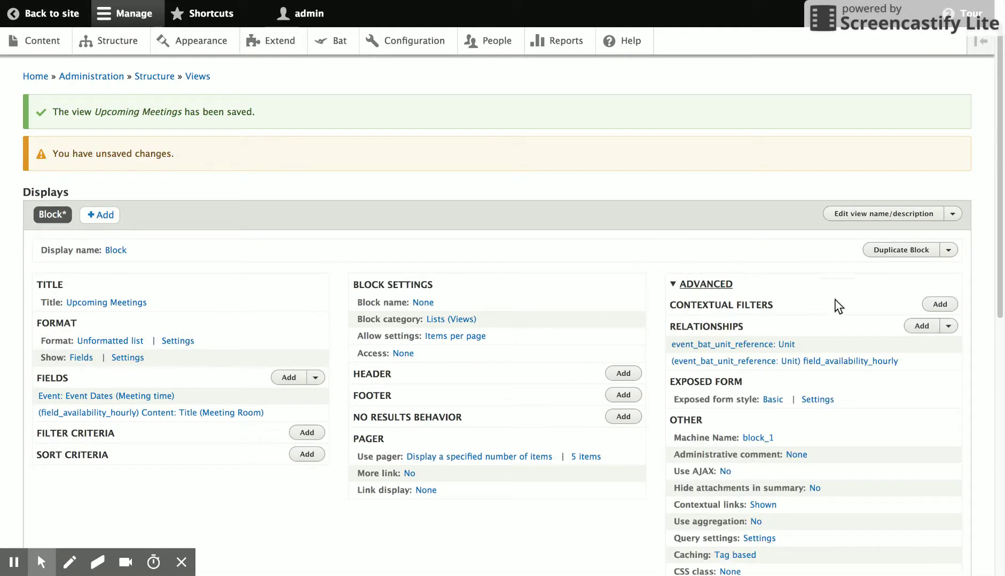
pyautogui.click(922, 327)
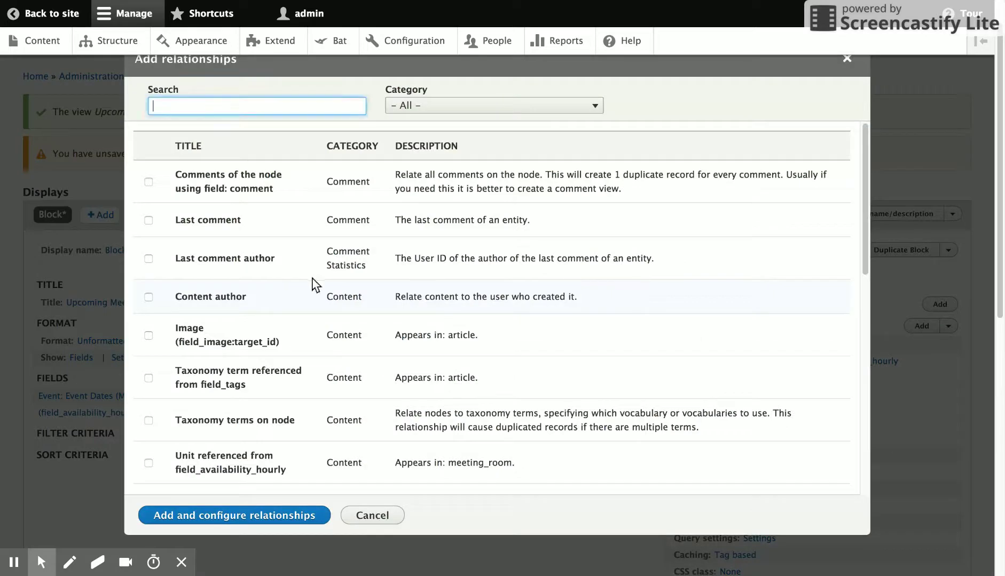
pyautogui.scroll(-5, 279, 254)
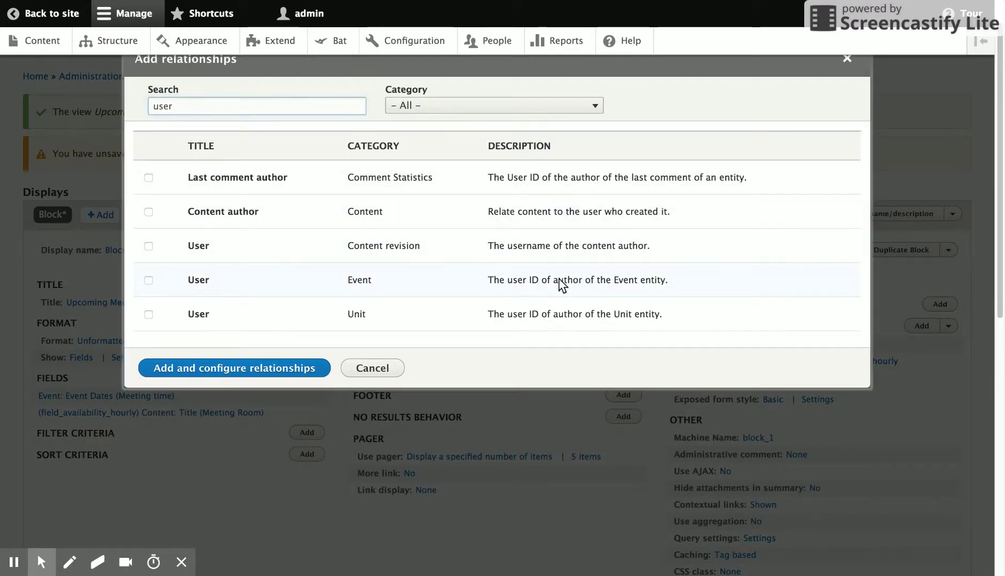
pyautogui.click(149, 280)
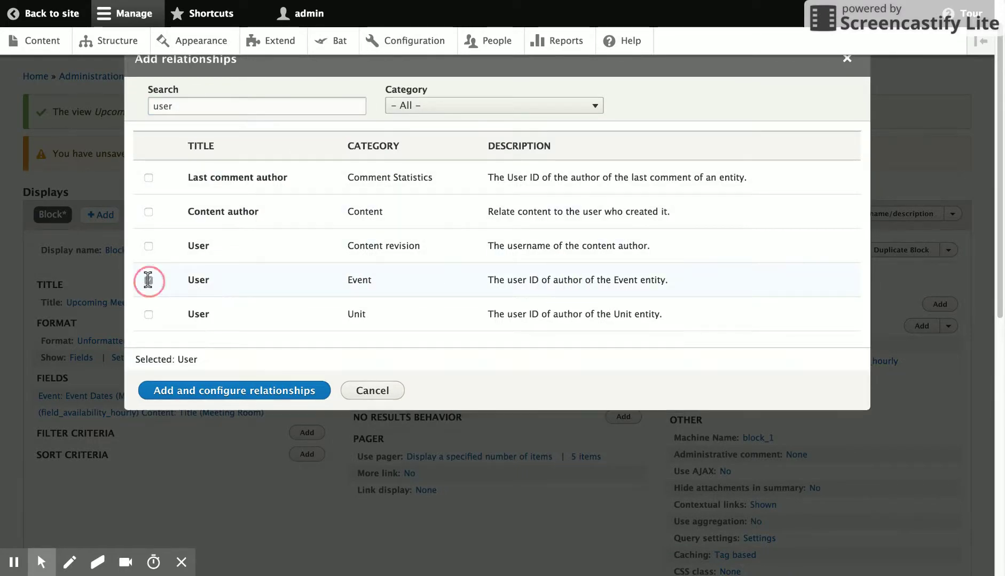
pyautogui.click(228, 388)
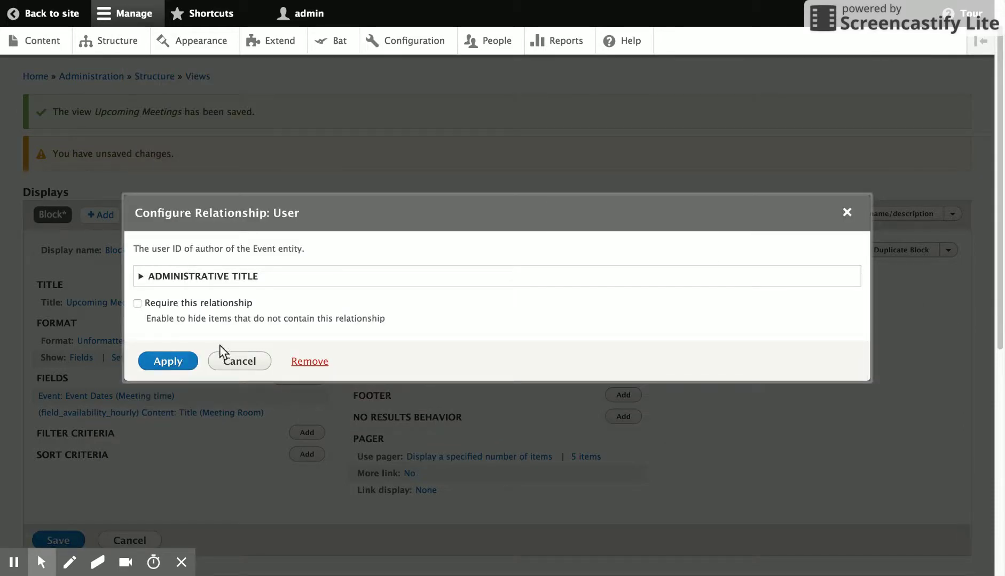
pyautogui.click(171, 360)
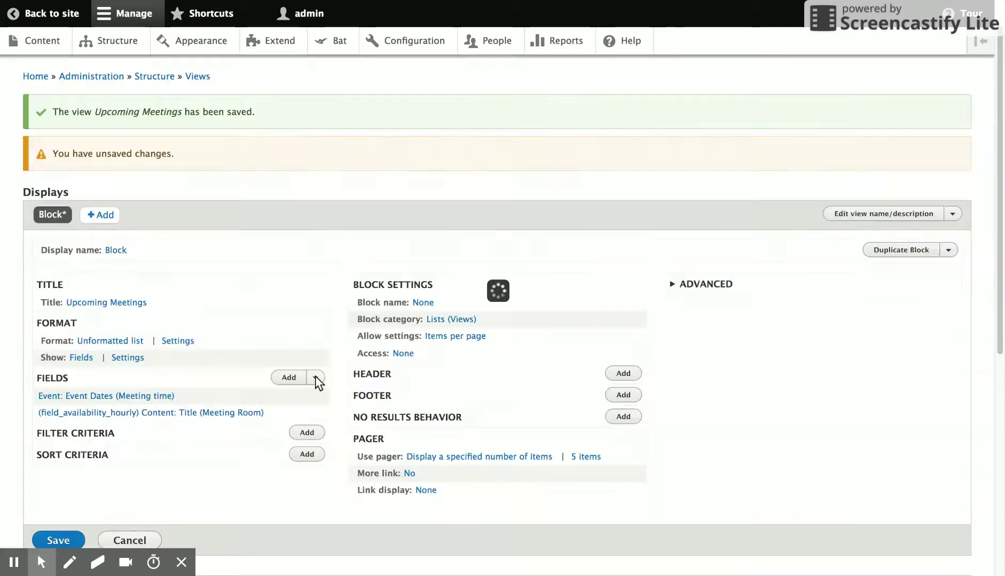
# Add the User: Name field with the custom label 'Owner' through that relationship.
pyautogui.click(289, 378)
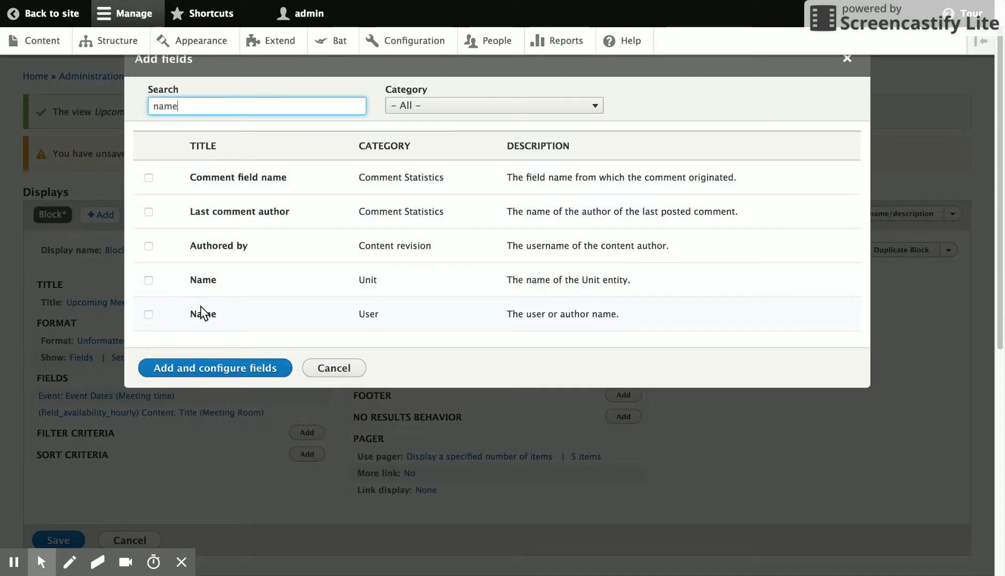
pyautogui.click(202, 314)
pyautogui.click(207, 391)
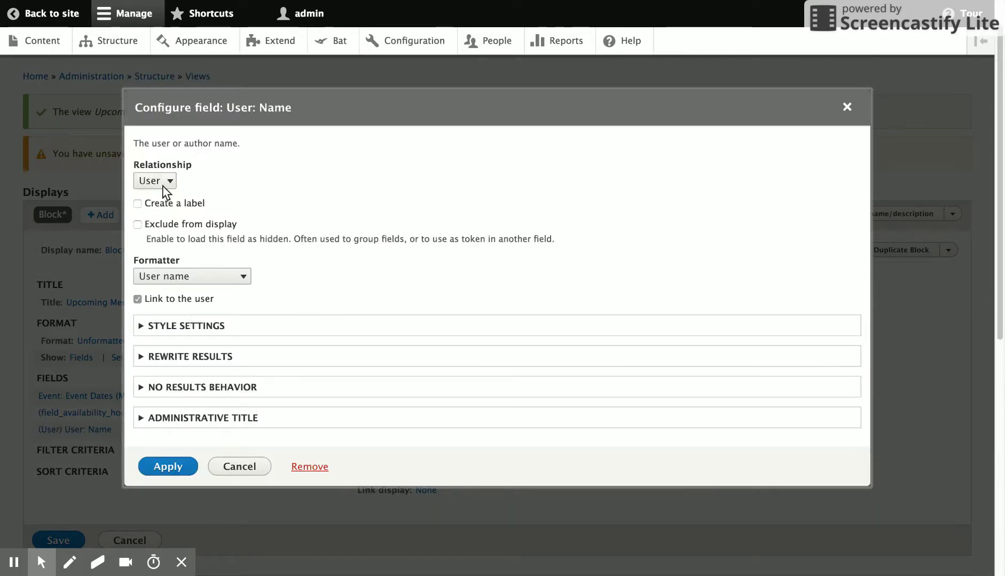
pyautogui.click(199, 208)
pyautogui.click(205, 237)
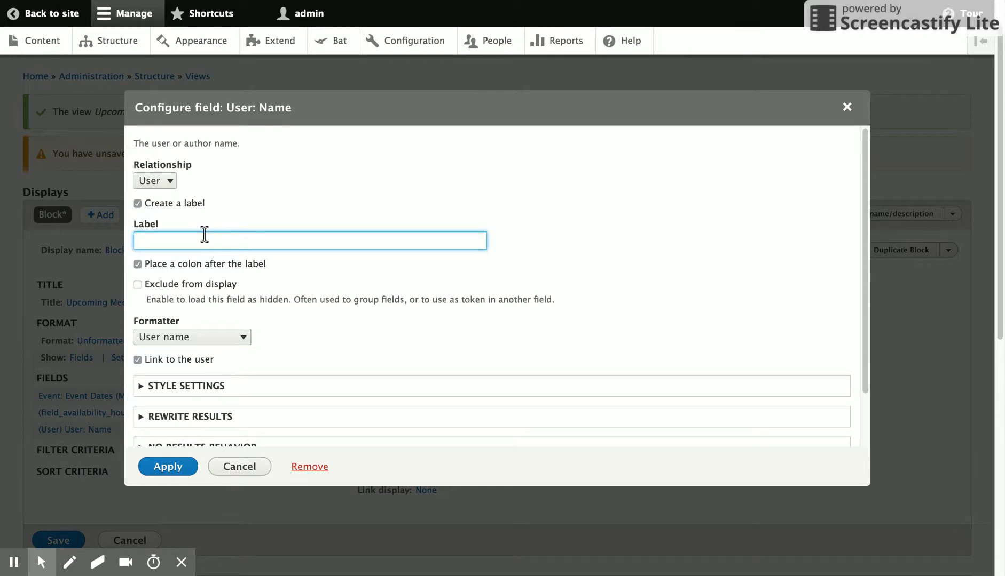
pyautogui.write('Owner')
pyautogui.click(375, 190)
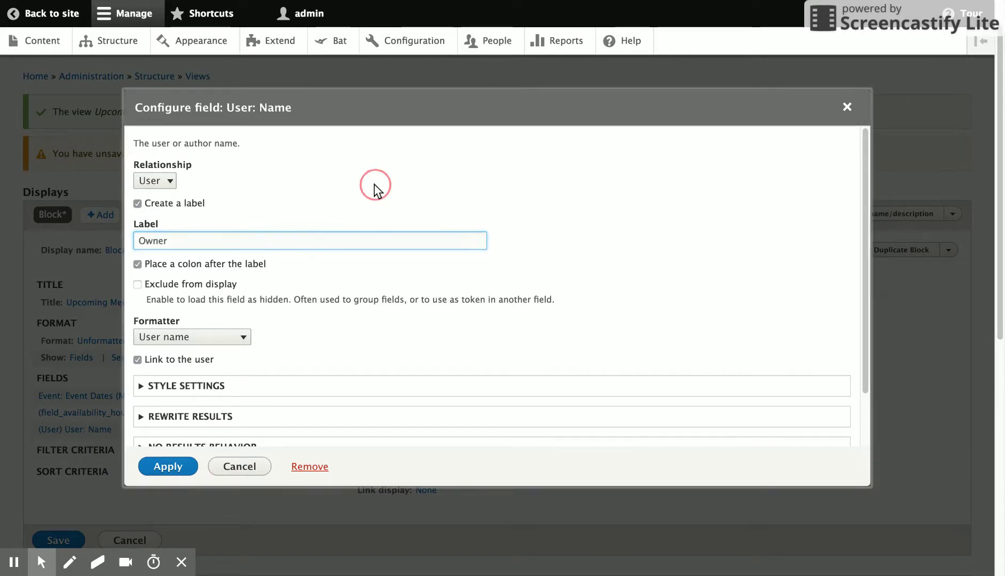
pyautogui.scroll(-1, 378, 191)
pyautogui.click(176, 495)
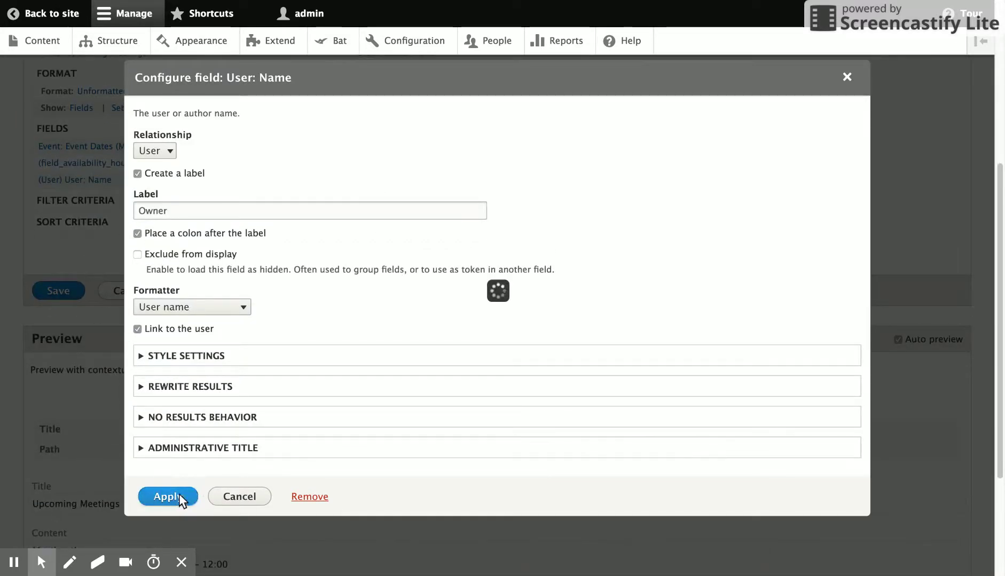
pyautogui.scroll(-3, 430, 297)
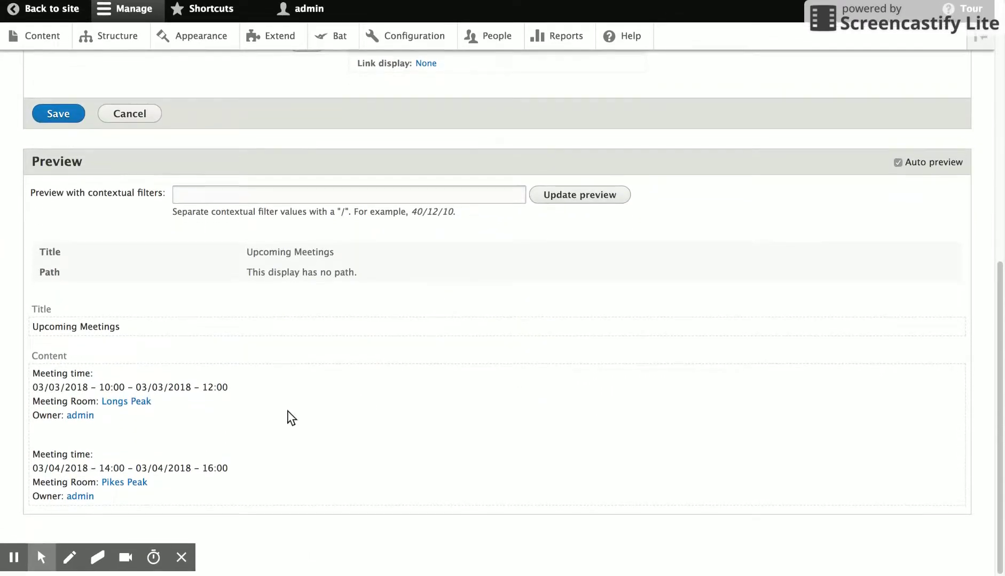
pyautogui.scroll(5, 288, 417)
# Save the Upcoming Meetings view and go to Structure > Block layout.
pyautogui.click(68, 359)
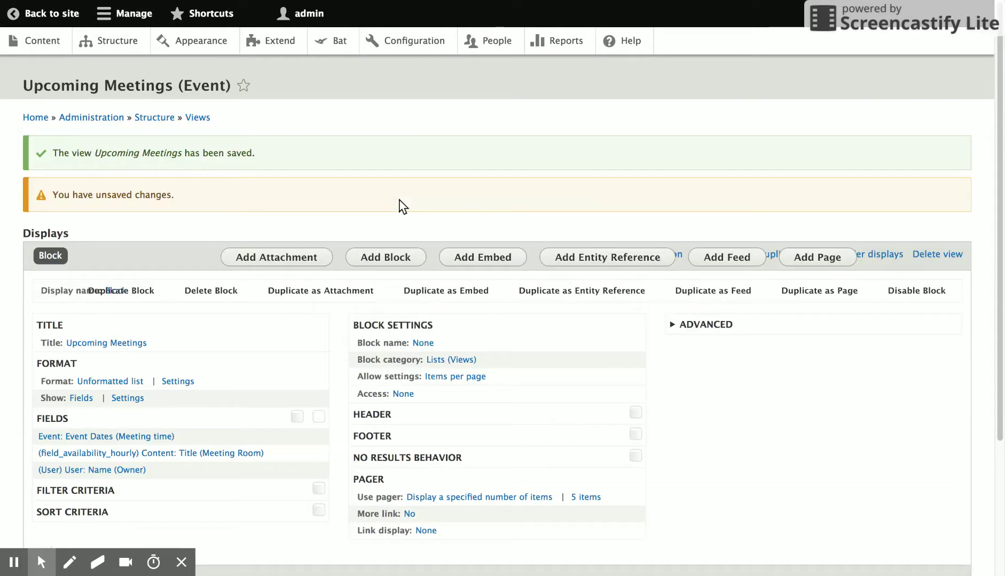
pyautogui.click(147, 43)
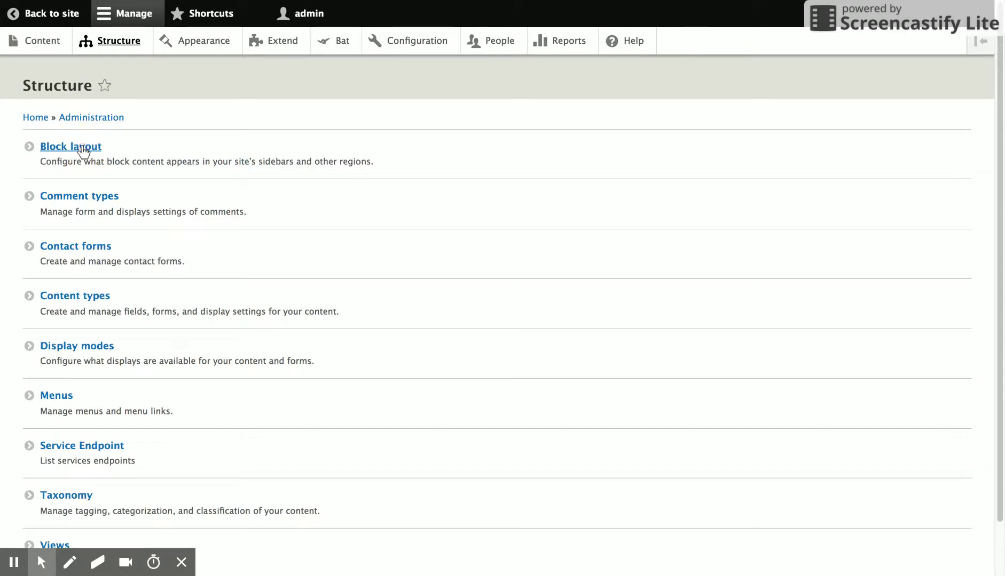
pyautogui.click(89, 151)
pyautogui.scroll(-10, 276, 294)
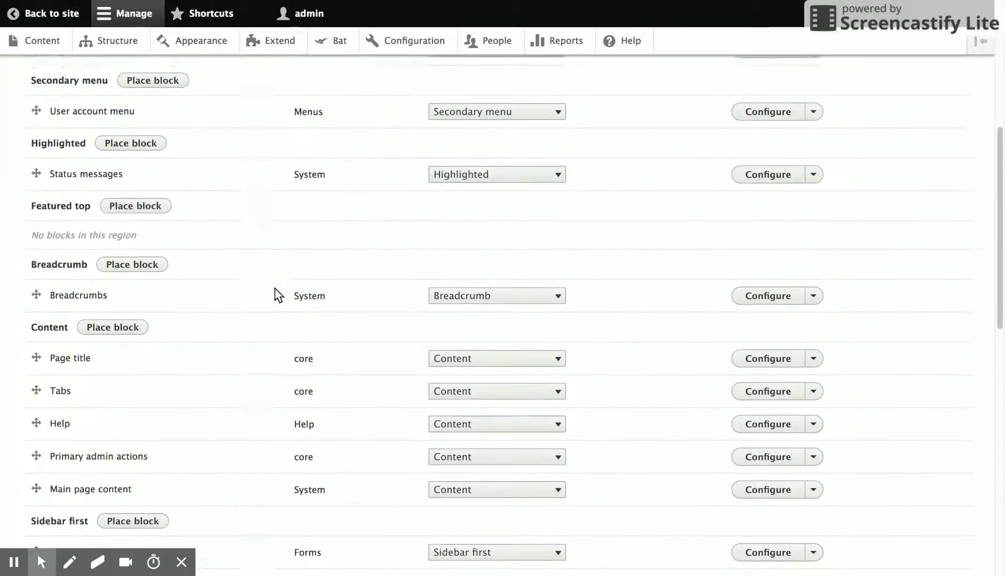
pyautogui.scroll(-2, 276, 294)
# Place the Upcoming Meetings block in Sidebar first and drag it above Search.
pyautogui.click(143, 288)
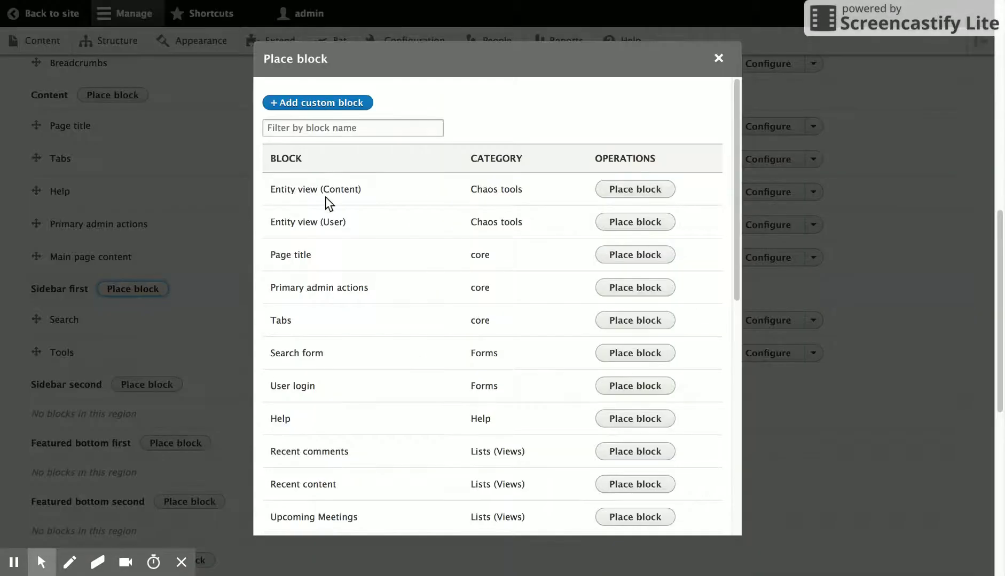
pyautogui.click(374, 127)
pyautogui.write('upc')
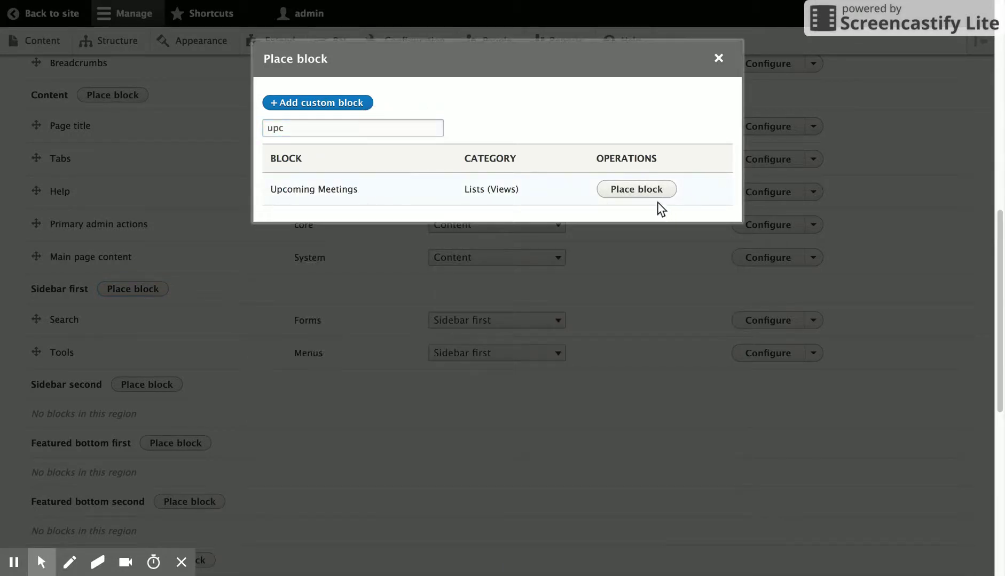
pyautogui.click(652, 192)
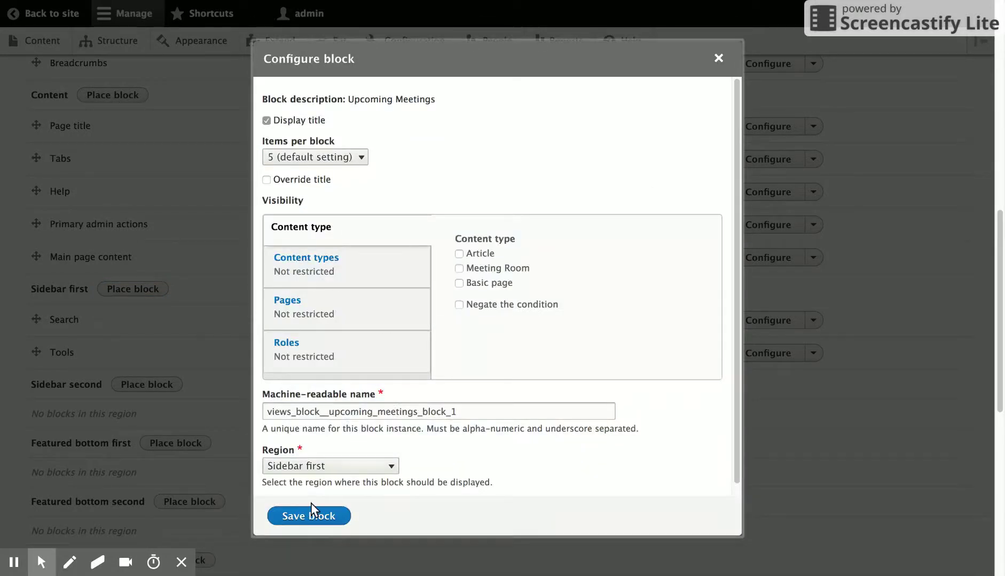
pyautogui.click(314, 515)
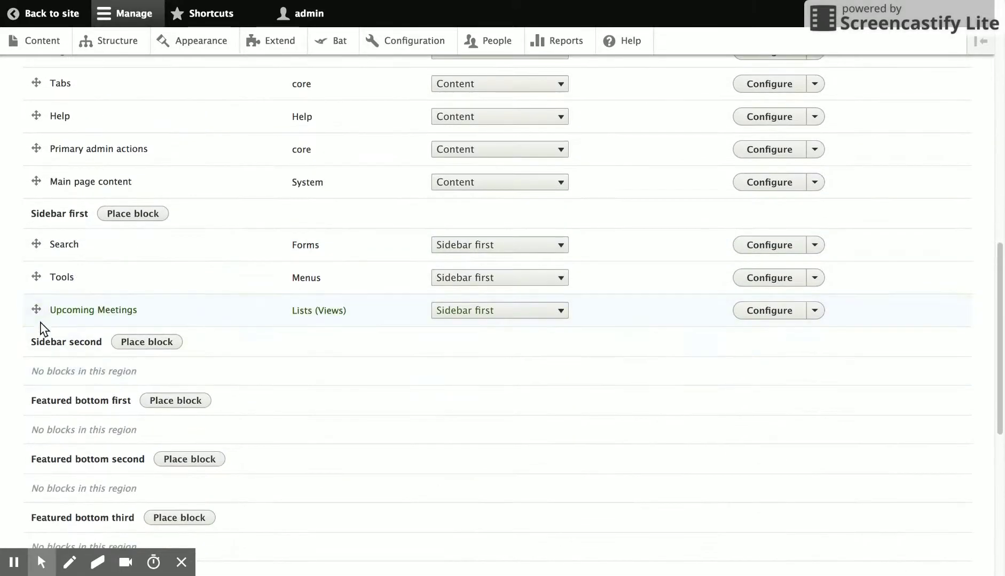
pyautogui.moveTo(37, 308); pyautogui.dragTo(34, 256)
pyautogui.scroll(-10, 43, 265)
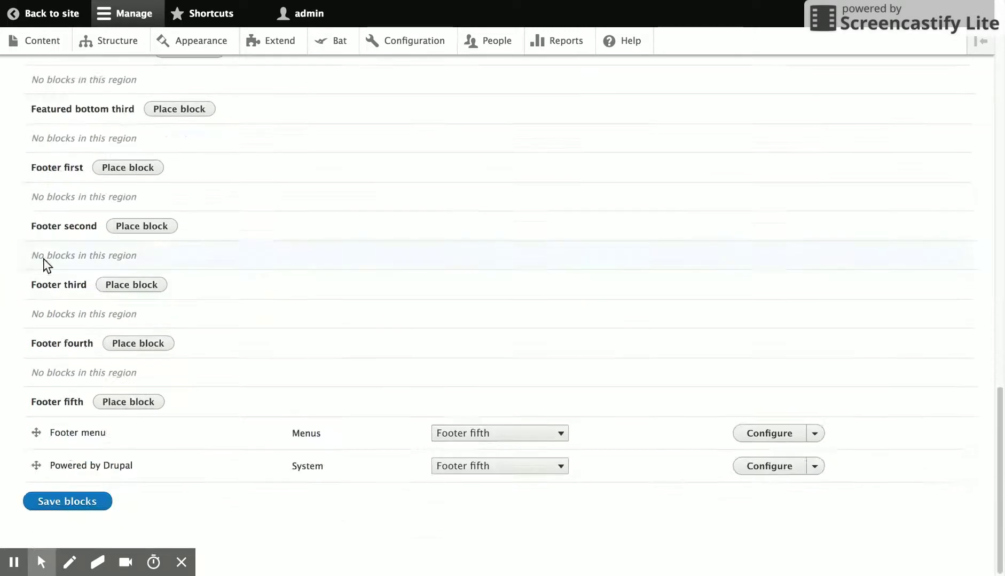
# Save the block layout with Upcoming Meetings at the top of Sidebar first.
pyautogui.click(77, 502)
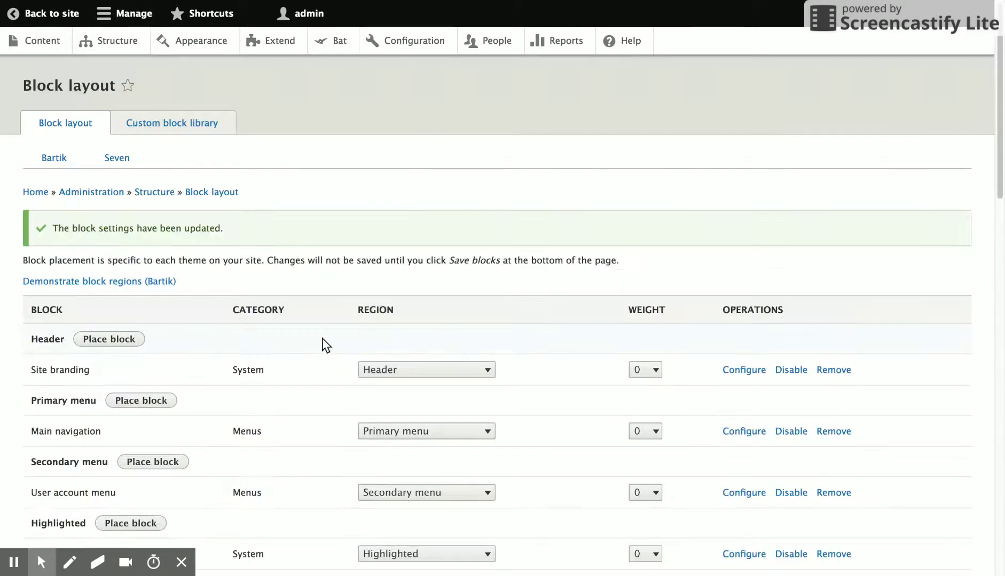